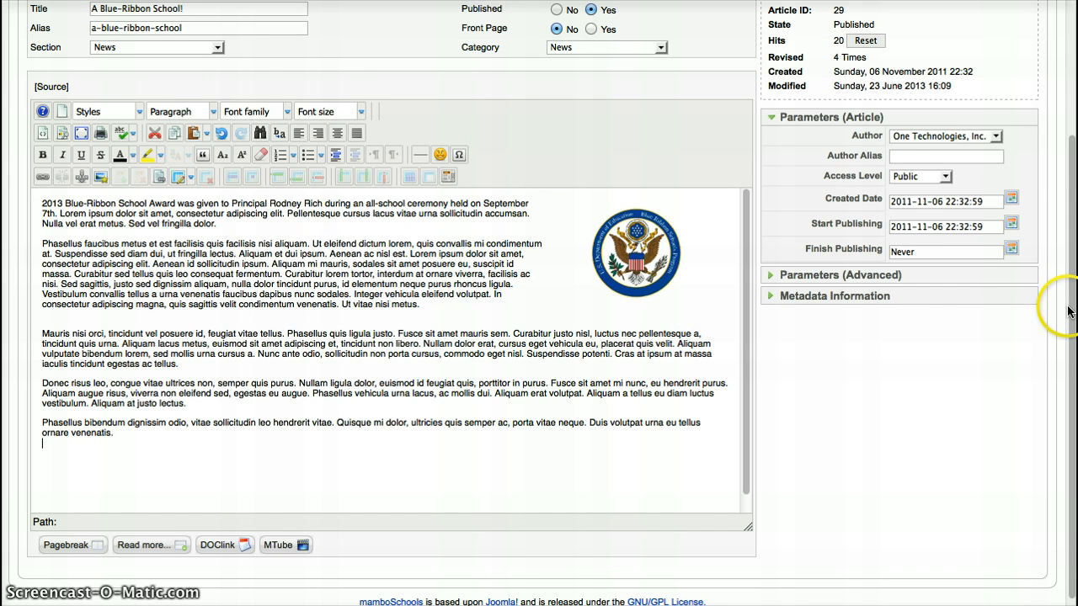
# Examine the public site's Document Library, viewing the School Newsletters category and the School History category
pyautogui.scroll(-1, 1068, 313)
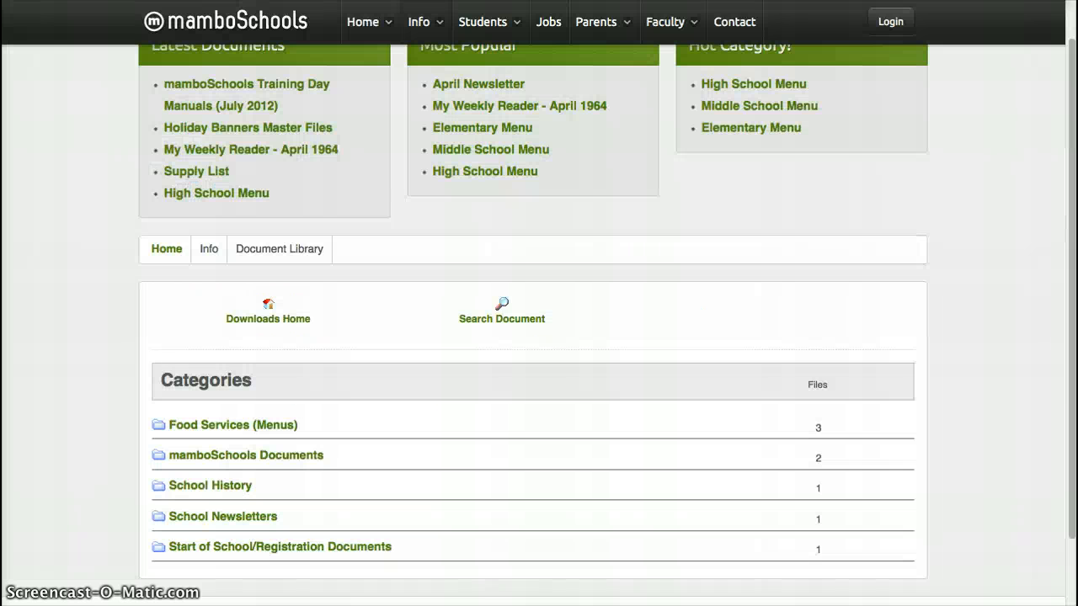
pyautogui.moveTo(371, 70)
pyautogui.scroll(1, 371, 72)
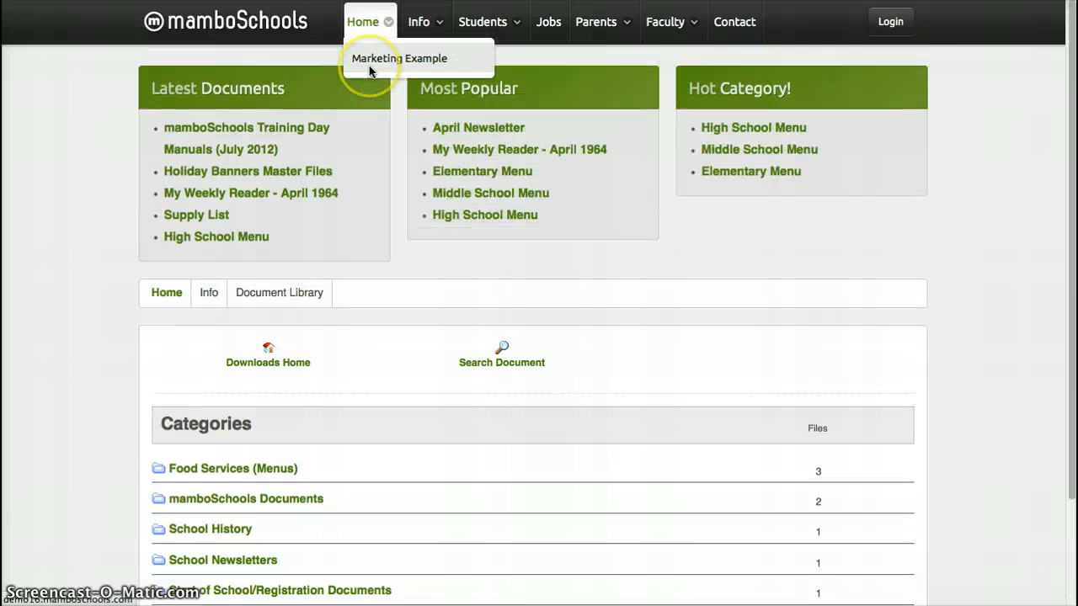
pyautogui.moveTo(421, 20)
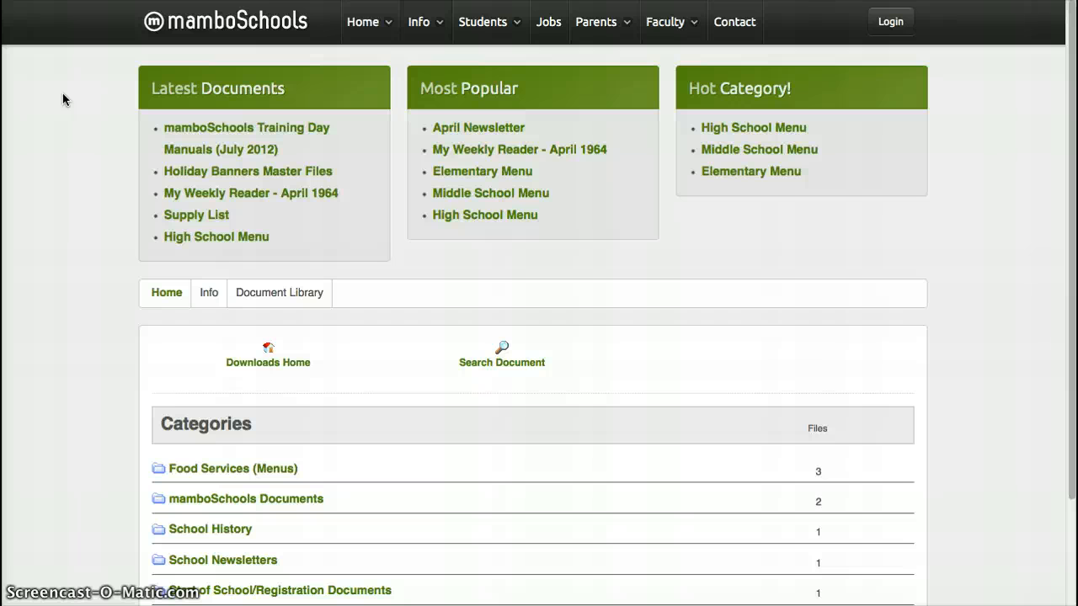
pyautogui.scroll(-3, 122, 361)
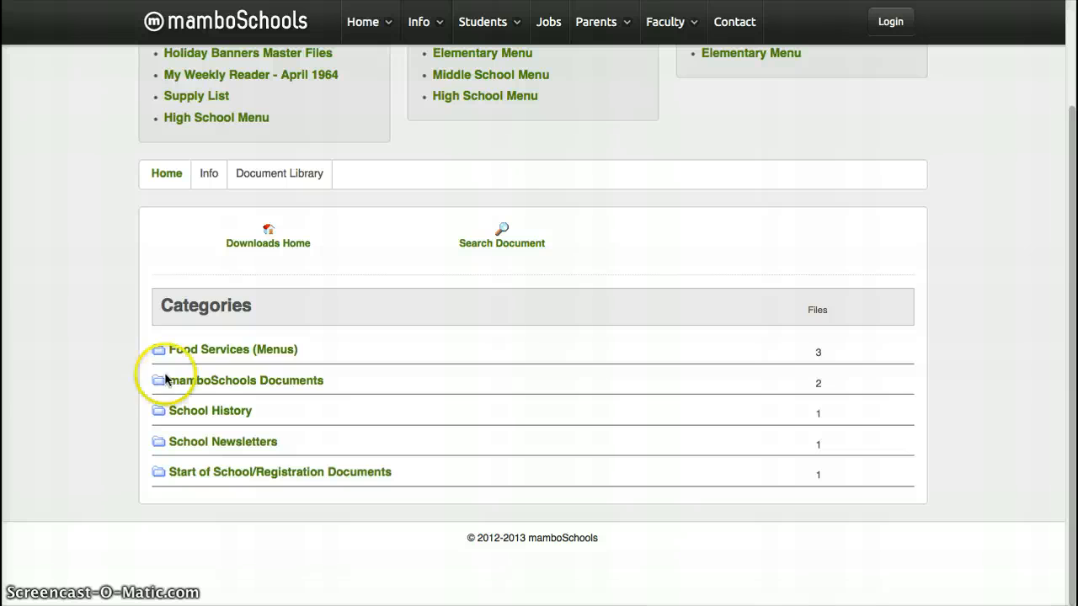
pyautogui.click(229, 444)
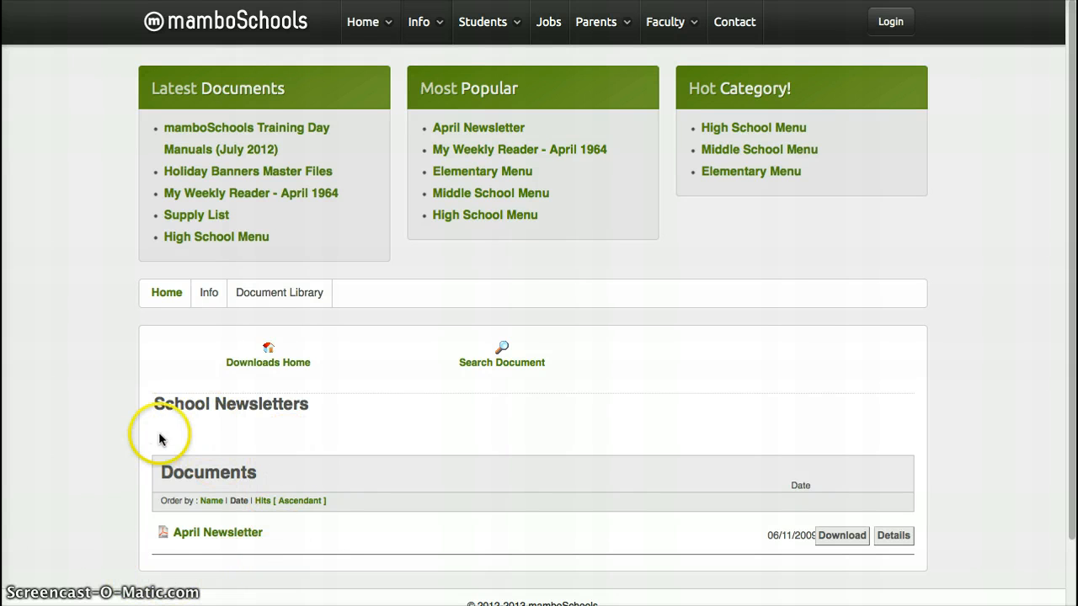
pyautogui.click(267, 359)
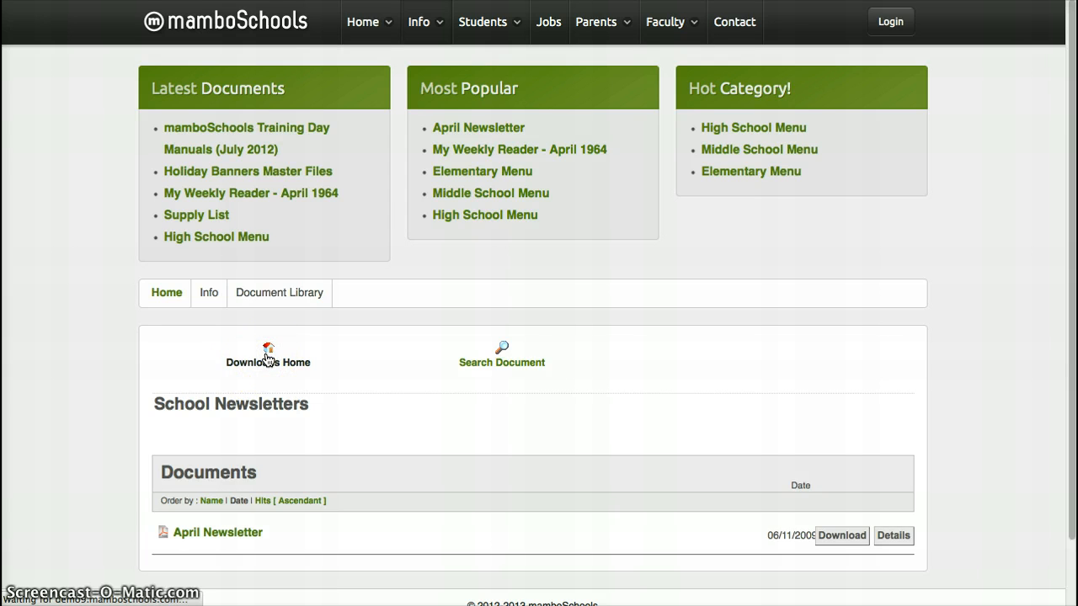
pyautogui.scroll(-2, 253, 439)
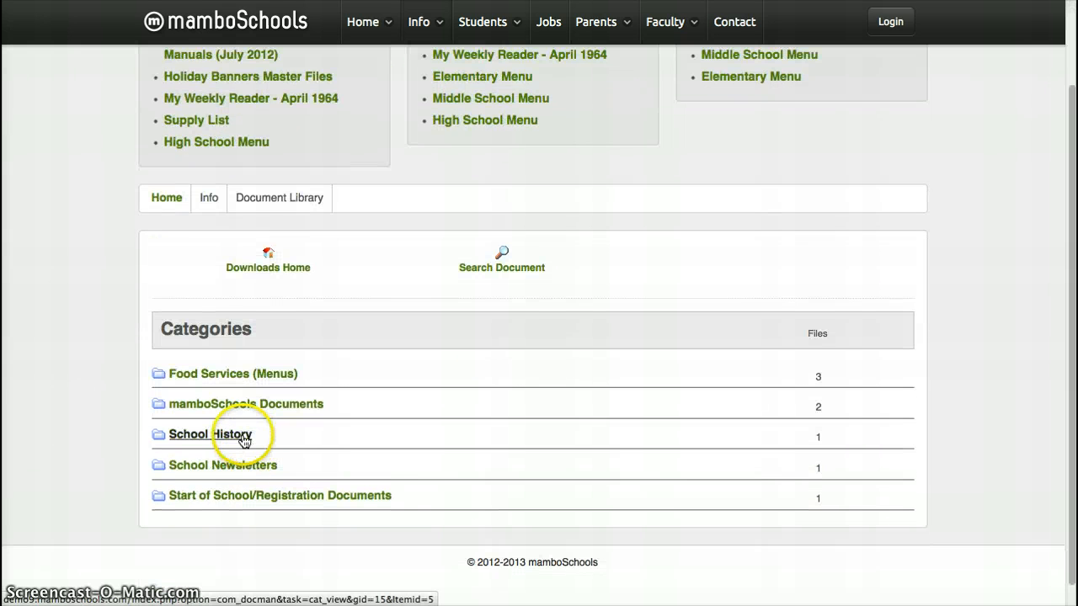
pyautogui.click(243, 438)
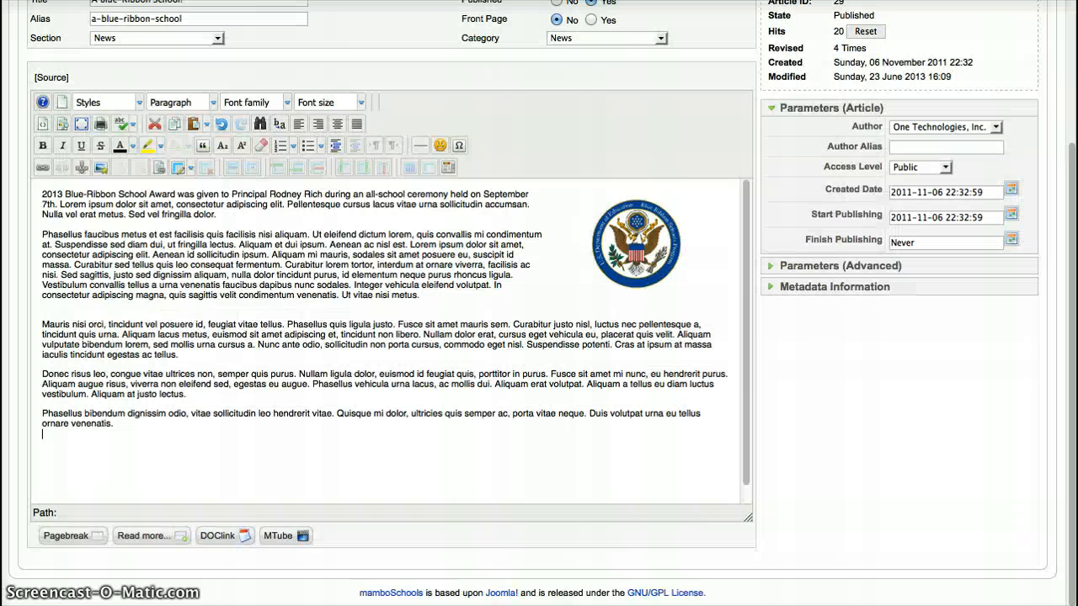
# In the "A Blue-Ribbon School!" article, insert a DOCman link to April Newsletter from School Newsletters on a new line after the first paragraph
pyautogui.scroll(1, 440, 55)
pyautogui.scroll(3, 440, 62)
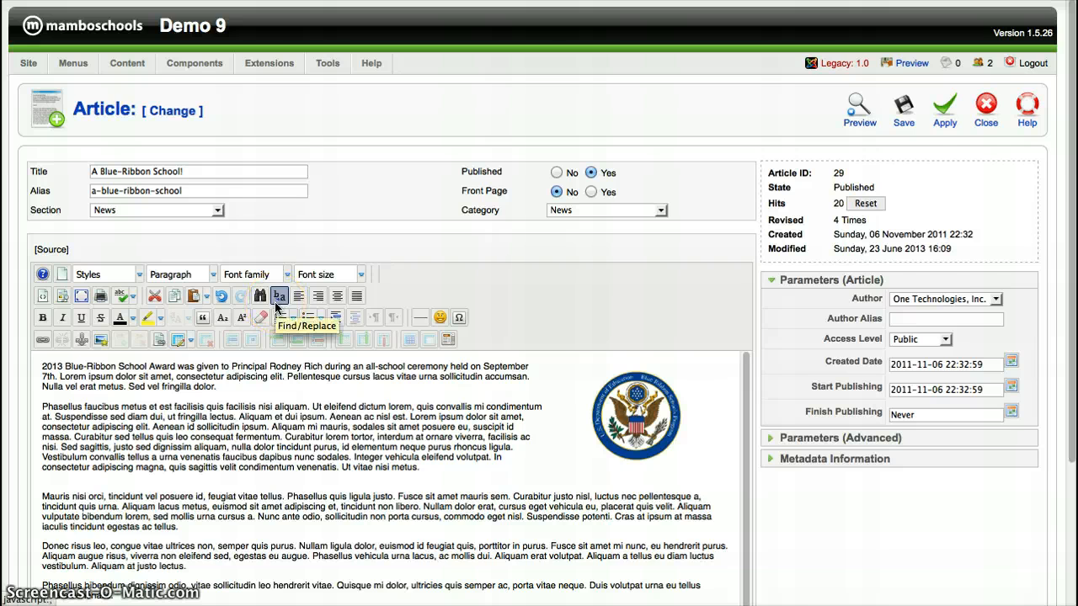
pyautogui.scroll(-3, 275, 309)
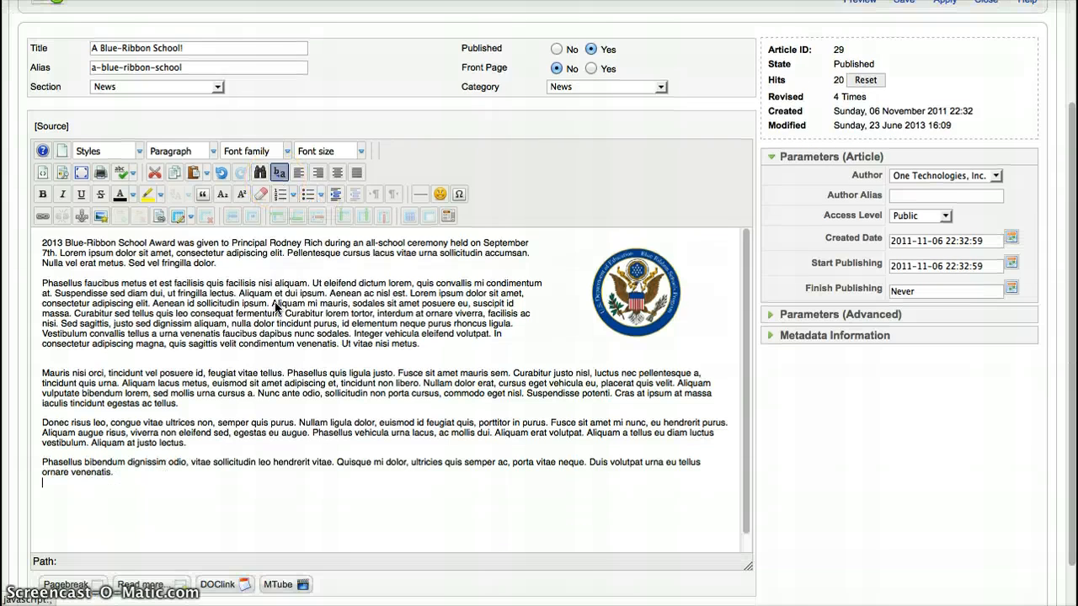
pyautogui.click(219, 263)
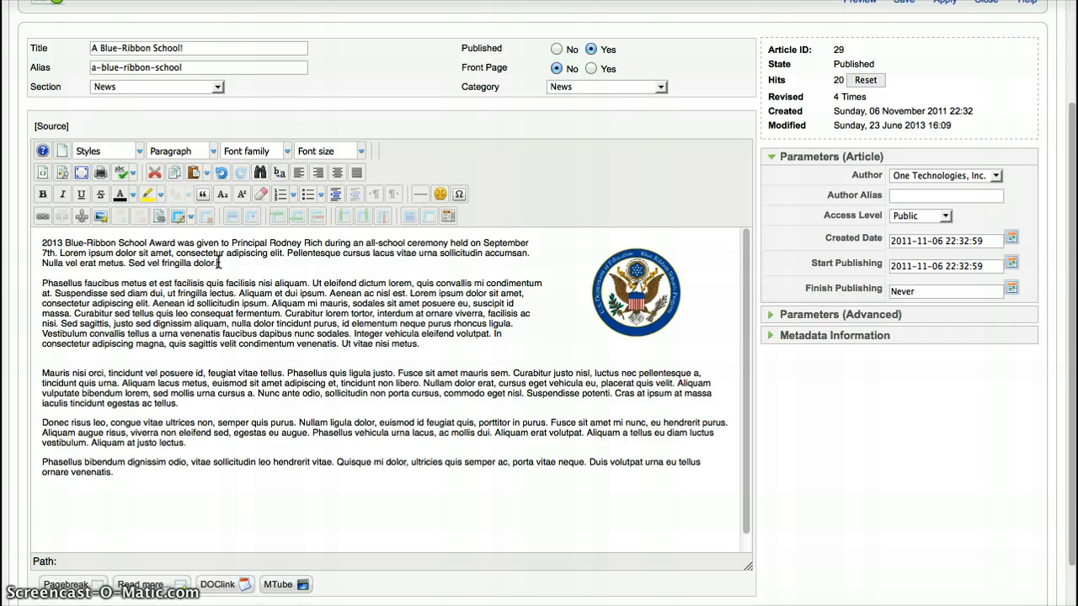
pyautogui.press('Return')
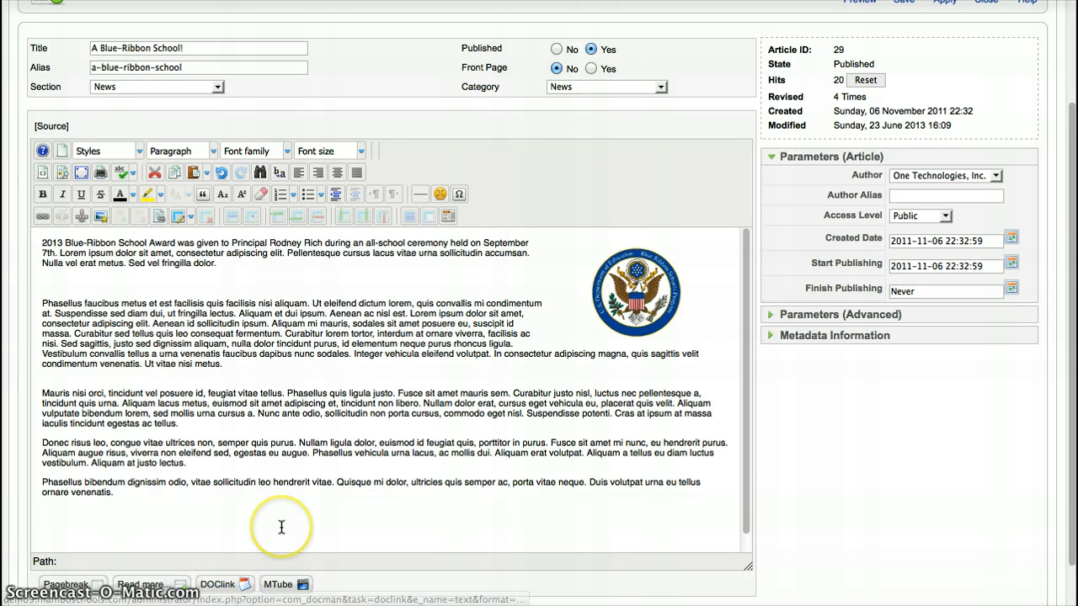
pyautogui.scroll(-1, 281, 527)
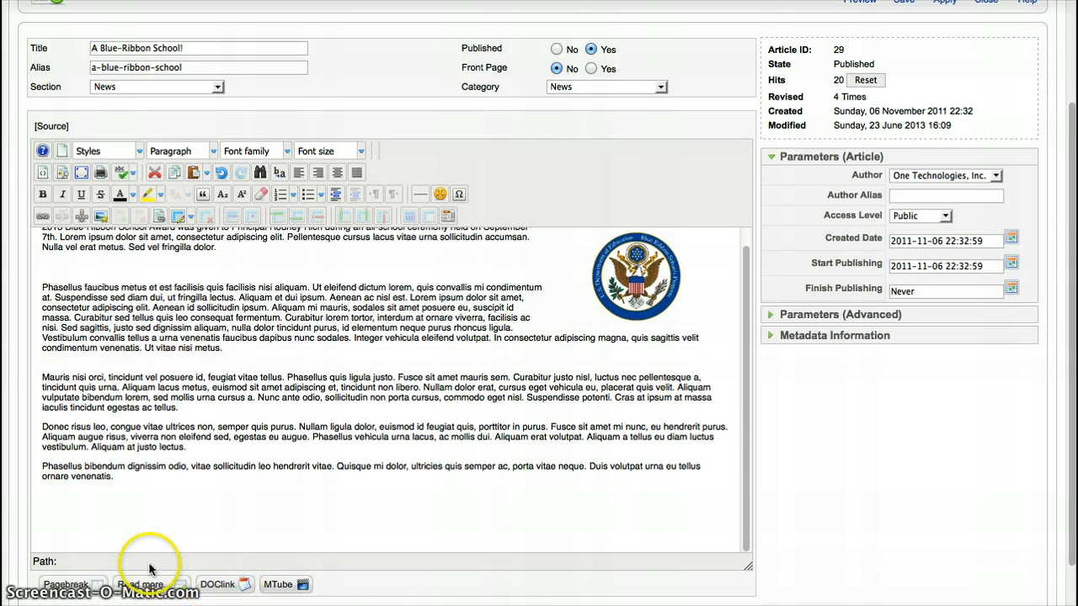
pyautogui.click(221, 587)
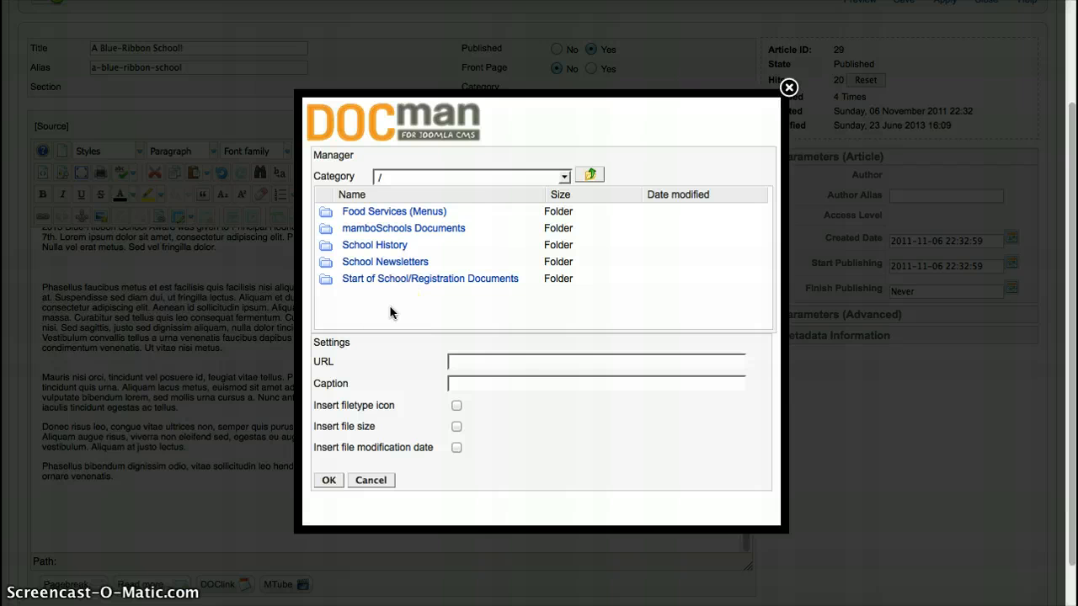
pyautogui.click(409, 264)
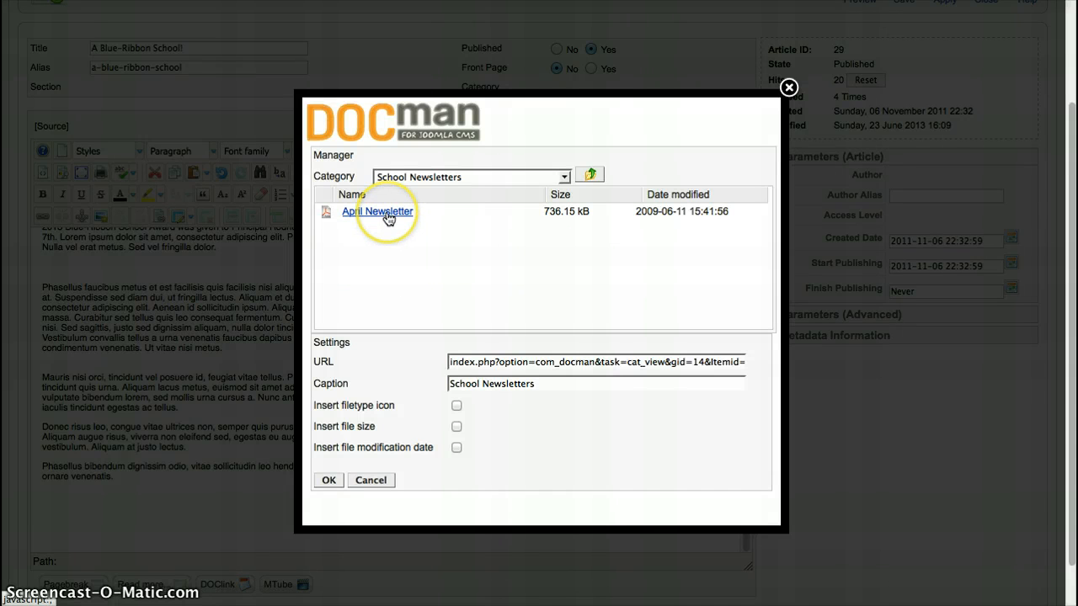
pyautogui.click(388, 217)
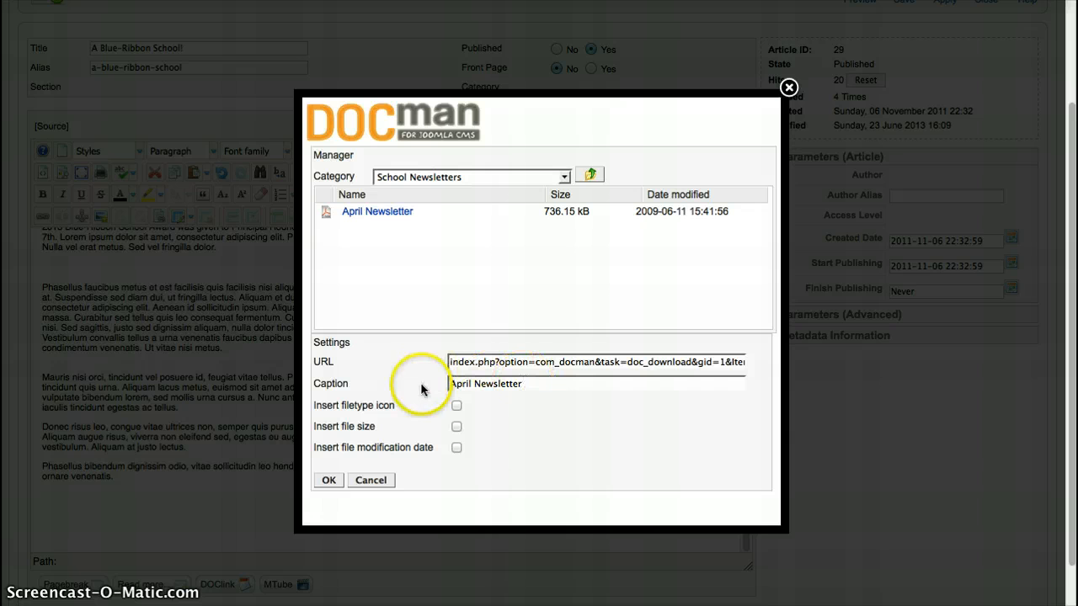
pyautogui.click(328, 482)
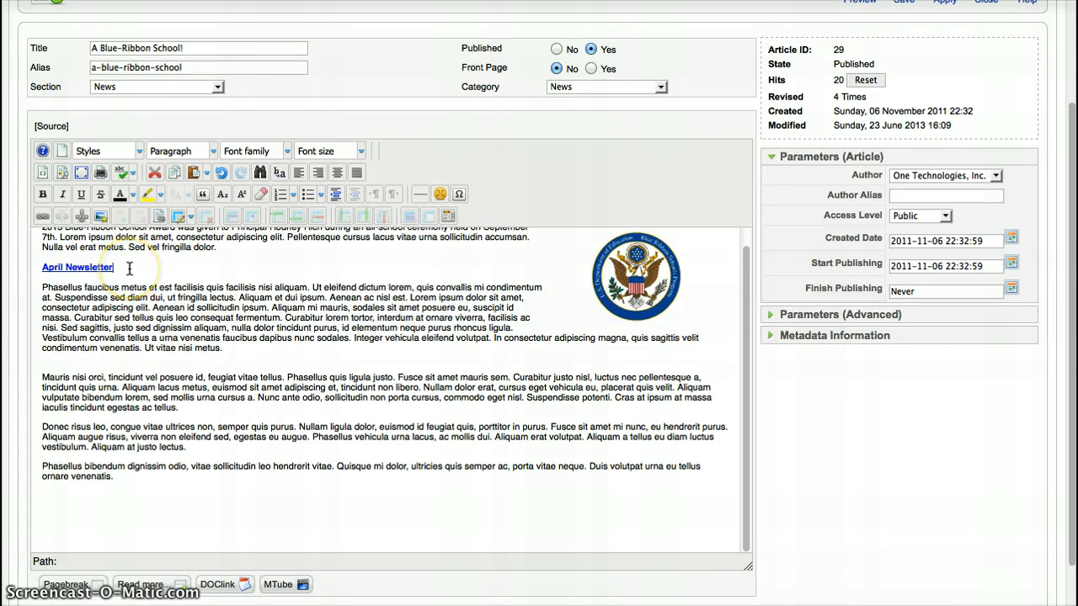
# Delete the April Newsletter link beneath the article's first paragraph
pyautogui.press('BackSpace')
pyautogui.press('BackSpace')
pyautogui.press('BackSpace')
pyautogui.press('BackSpace')
pyautogui.press('BackSpace')
pyautogui.press('BackSpace')
pyautogui.press('BackSpace')
pyautogui.press('BackSpace')
pyautogui.press('BackSpace')
pyautogui.press('BackSpace')
pyautogui.press('BackSpace')
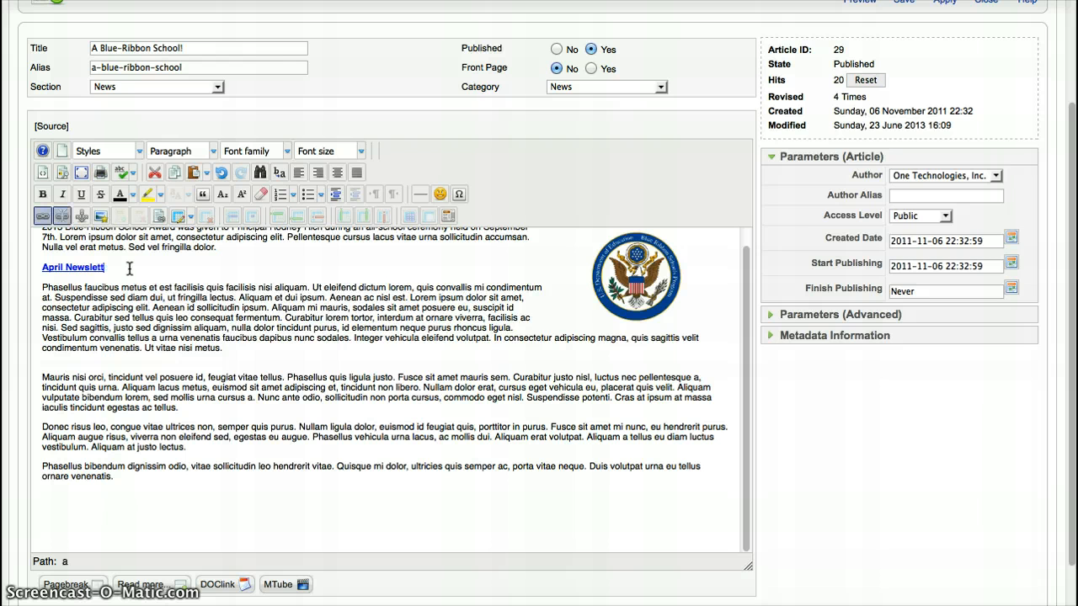
pyautogui.press('BackSpace')
pyautogui.press('BackSpace')
pyautogui.press('BackSpace')
pyautogui.press('BackSpace')
pyautogui.press('BackSpace')
pyautogui.press('BackSpace')
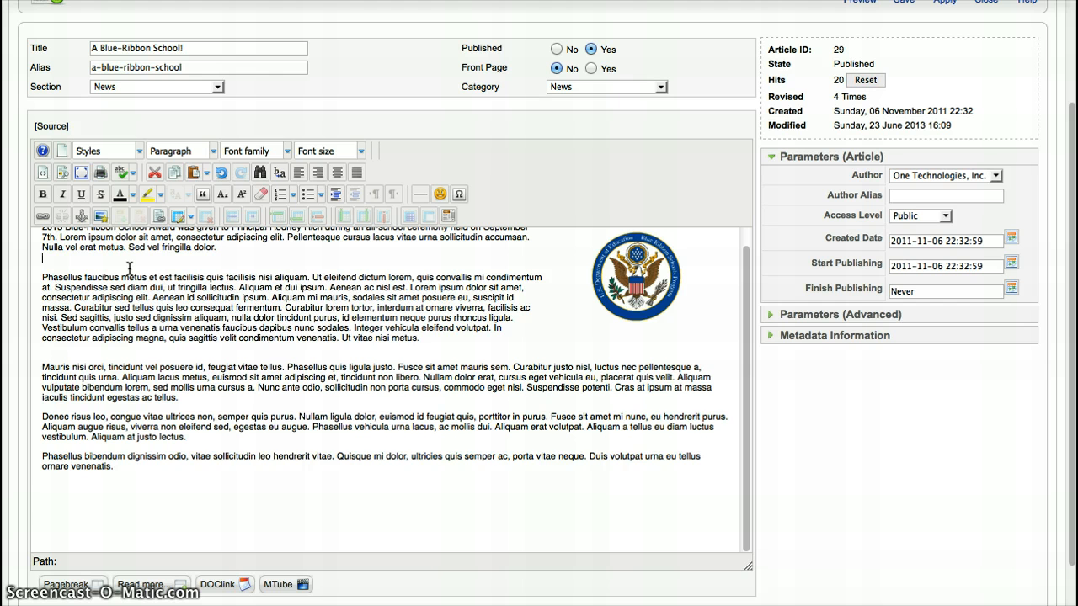
# Insert the April Newsletter document link with its filetype icon on a new line after the first paragraph
pyautogui.press('Return')
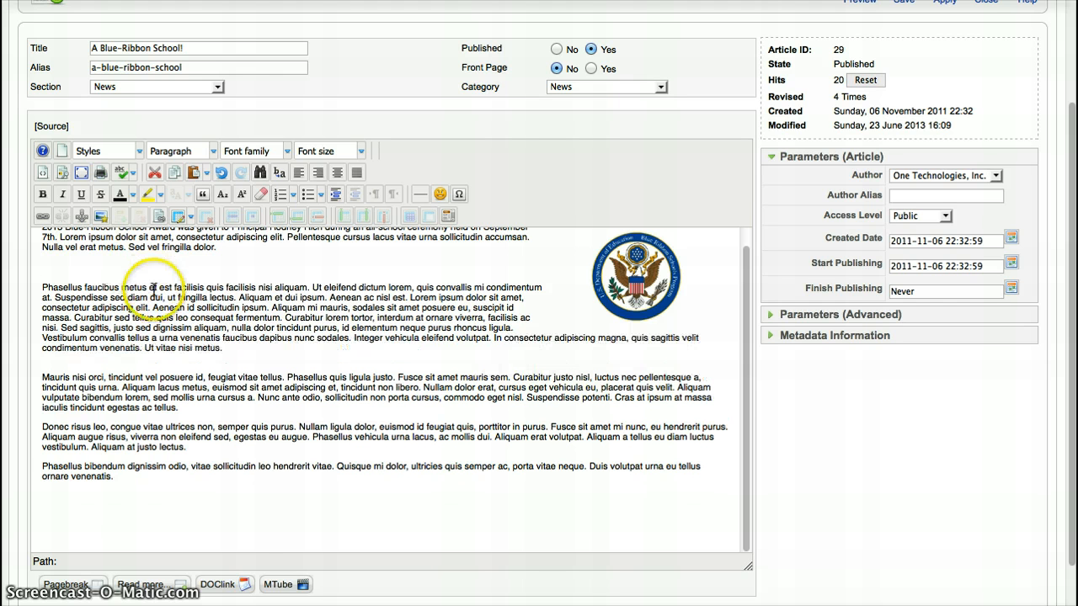
pyautogui.click(221, 586)
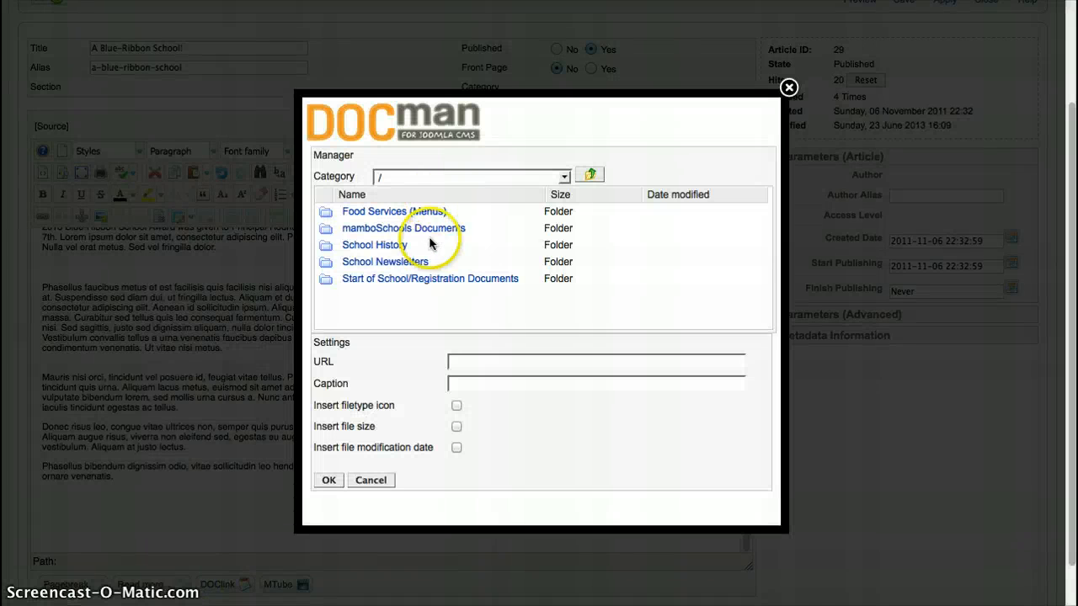
pyautogui.click(396, 261)
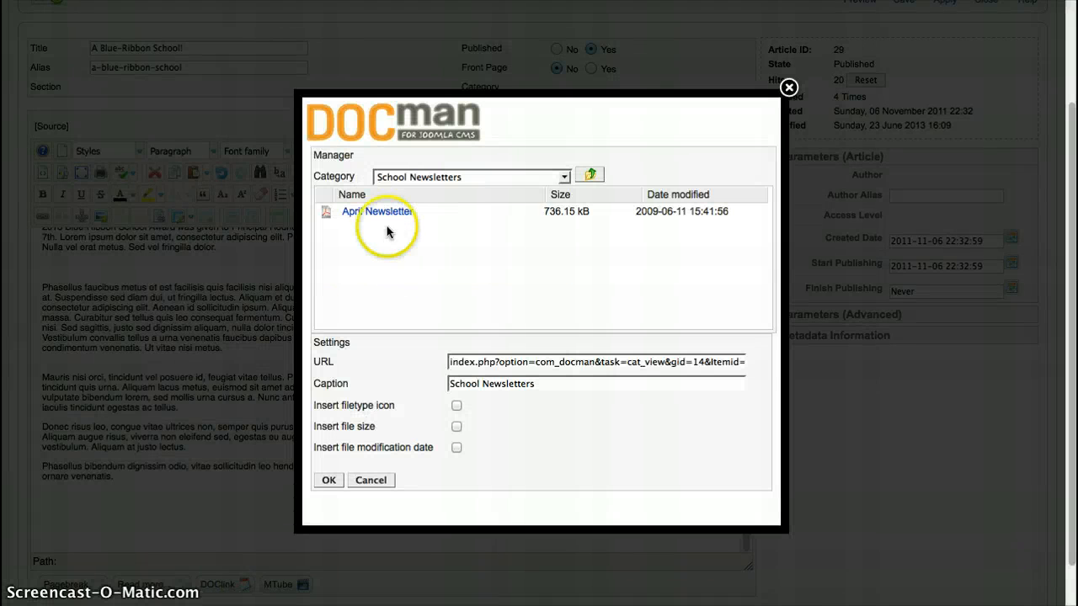
pyautogui.click(379, 212)
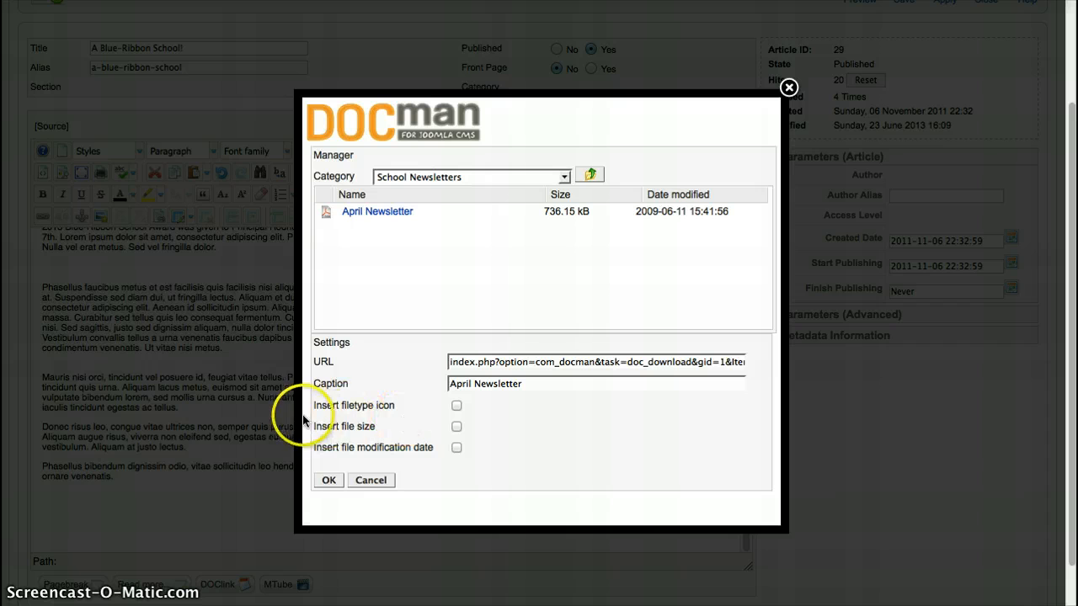
pyautogui.click(456, 407)
pyautogui.click(327, 481)
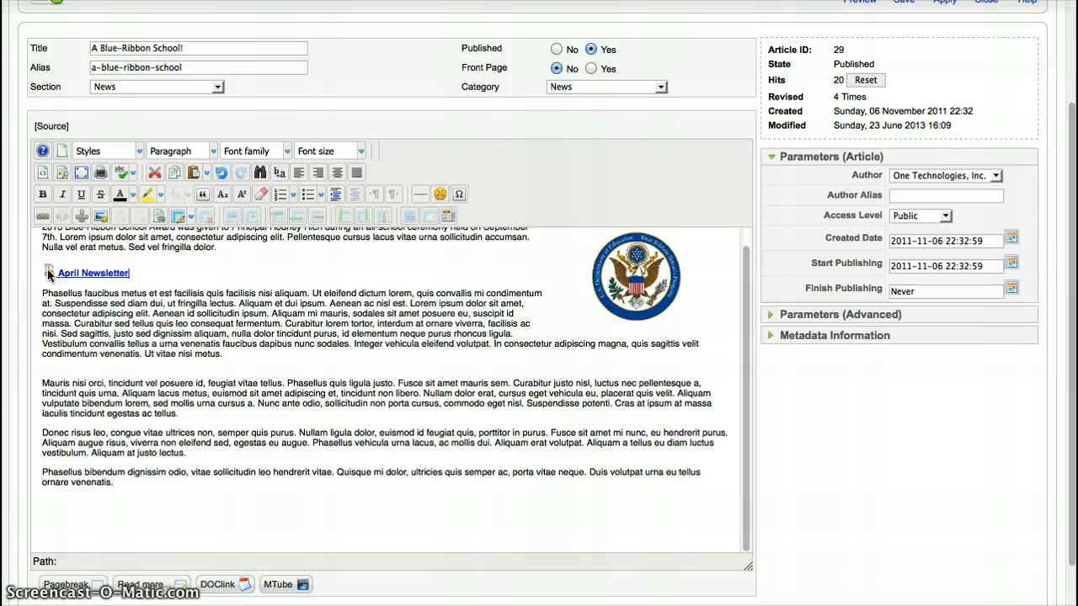
# Remove the April Newsletter link, its filetype icon and the extra blank line after the first paragraph
pyautogui.moveTo(145, 273); pyautogui.dragTo(64, 270)
pyautogui.press('BackSpace')
pyautogui.press('BackSpace')
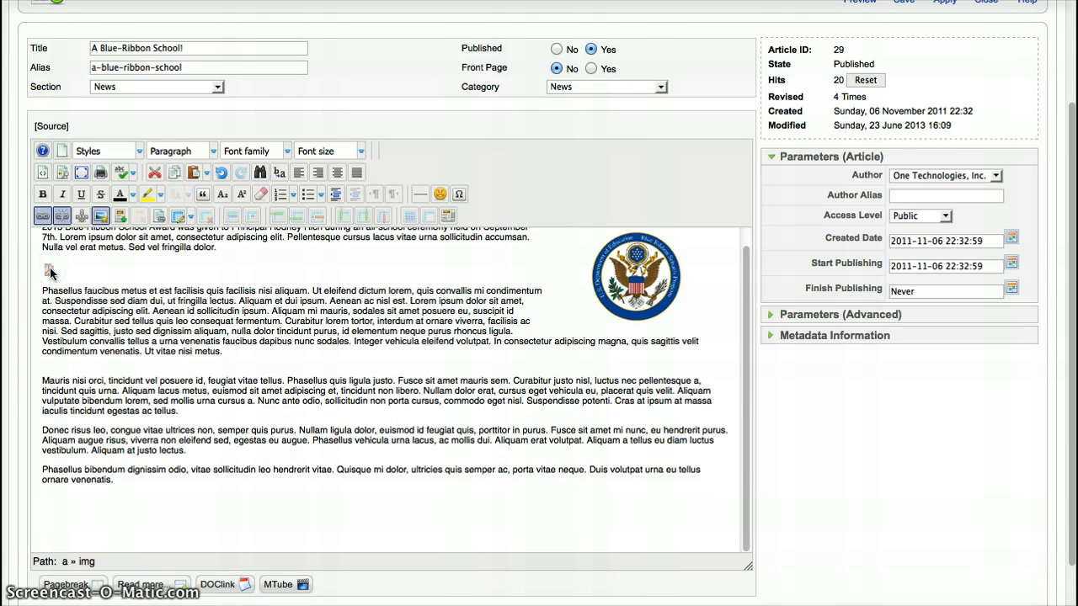
pyautogui.press('BackSpace')
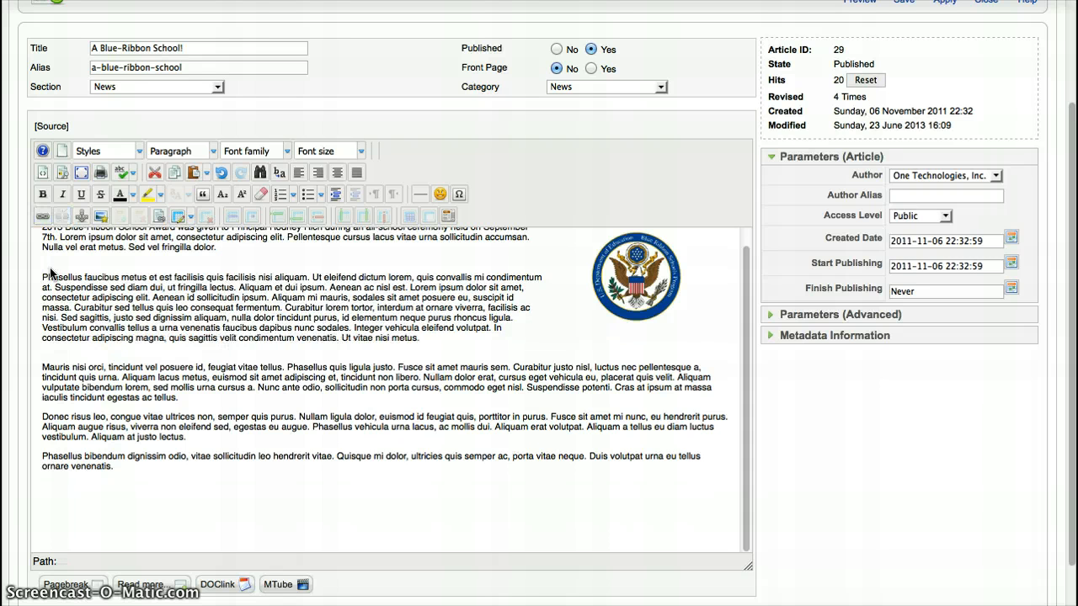
pyautogui.press('BackSpace')
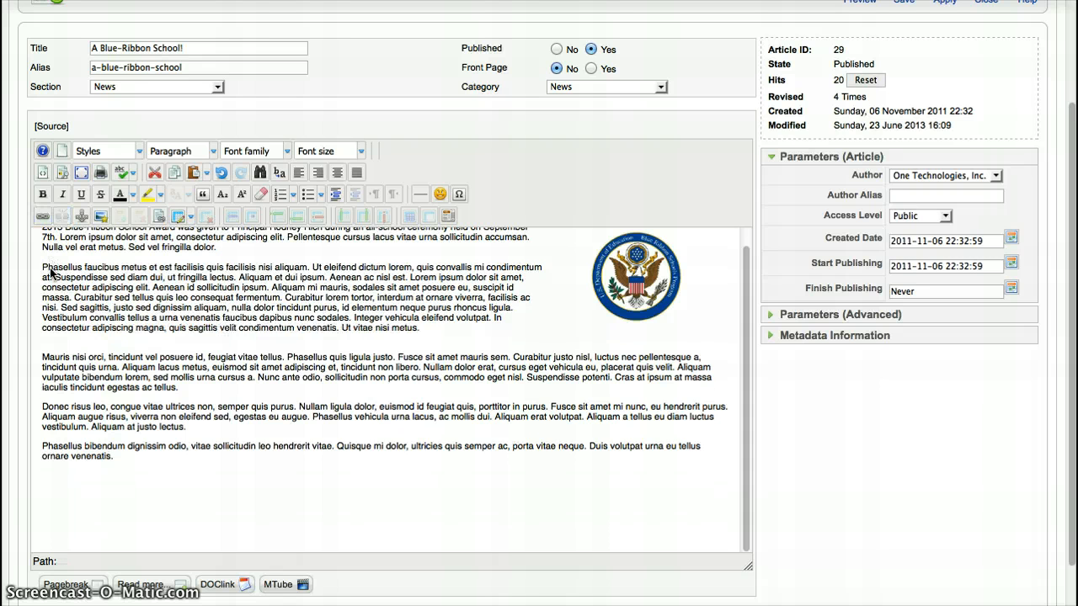
# Add the line "Reference Documents" after the article's last paragraph, with a horizontal rule beneath it
pyautogui.click(118, 456)
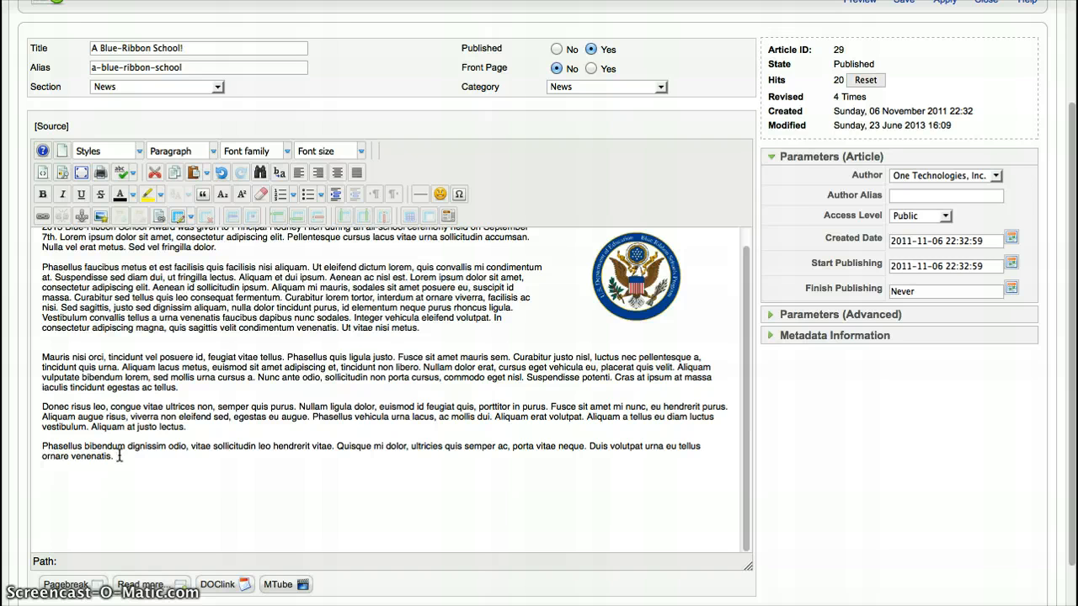
pyautogui.write('Ree')
pyautogui.write('erence Docume')
pyautogui.write('nts')
pyautogui.click(421, 195)
pyautogui.click(110, 492)
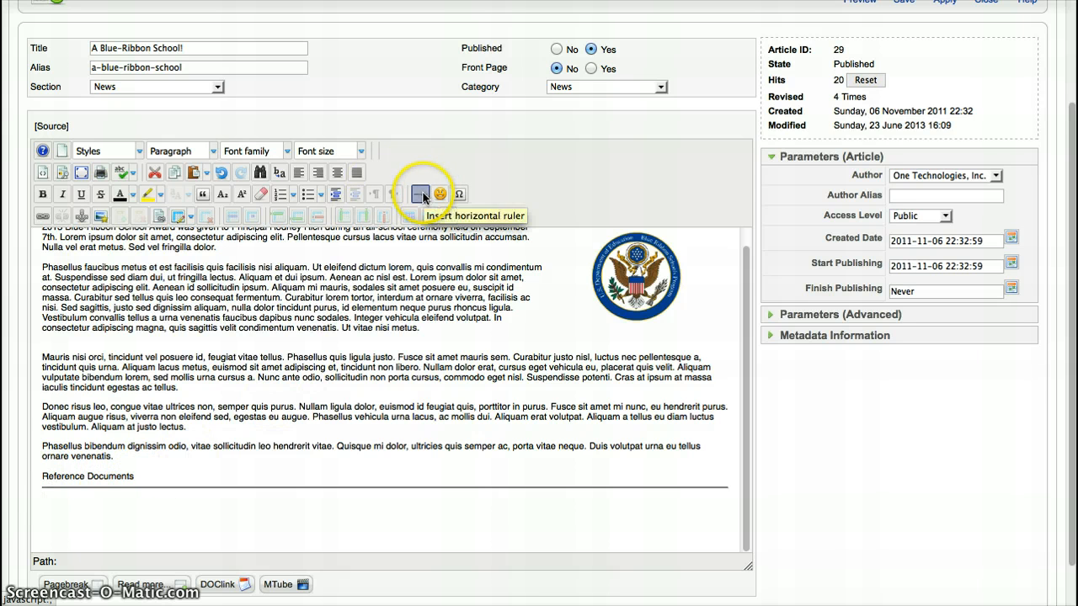
# Make the "Reference Documents" heading bold
pyautogui.click(40, 475)
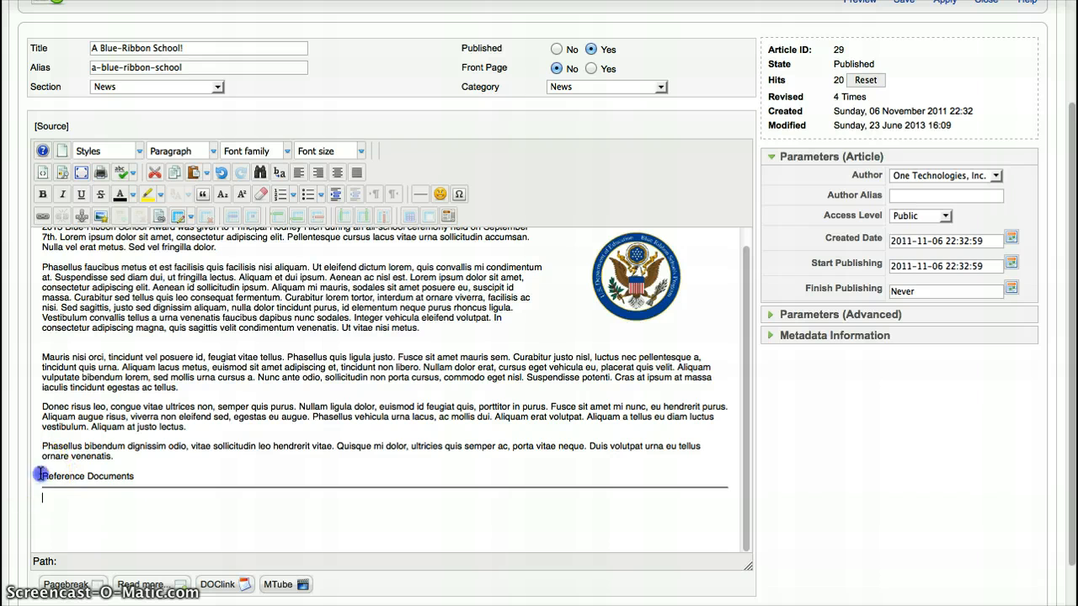
pyautogui.moveTo(41, 475); pyautogui.dragTo(135, 476)
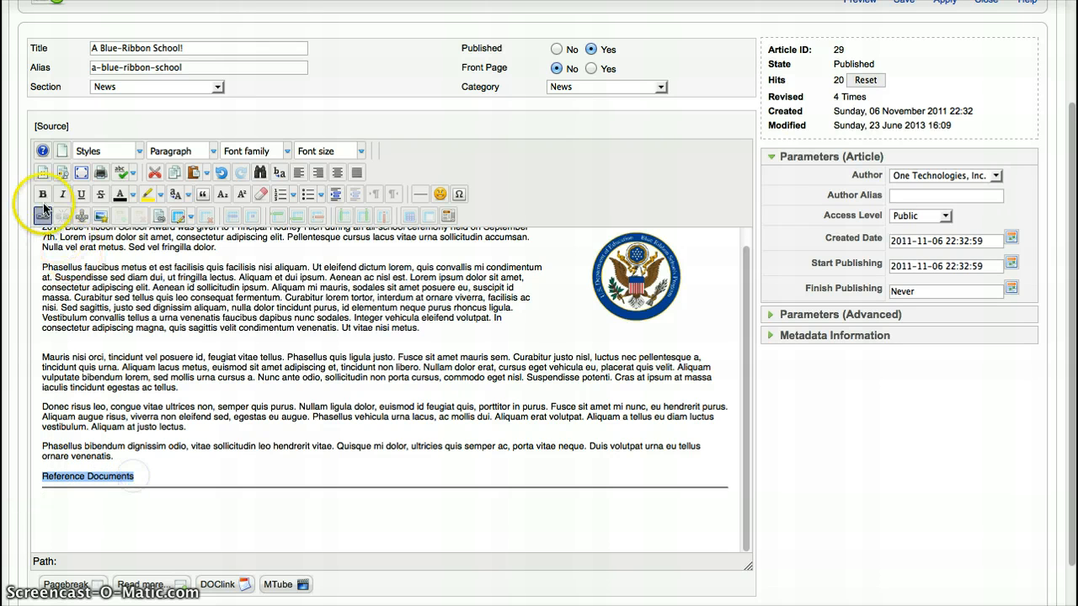
pyautogui.click(43, 196)
# Insert a link to the April Newsletter document from School Newsletters beneath the rule under "Reference Documents"
pyautogui.click(42, 500)
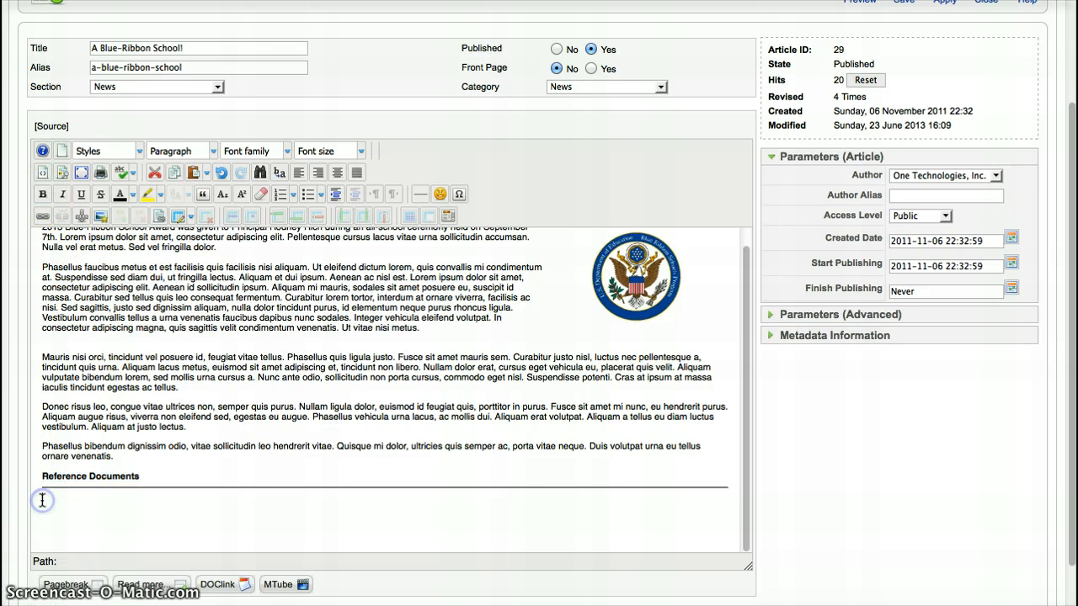
pyautogui.click(243, 589)
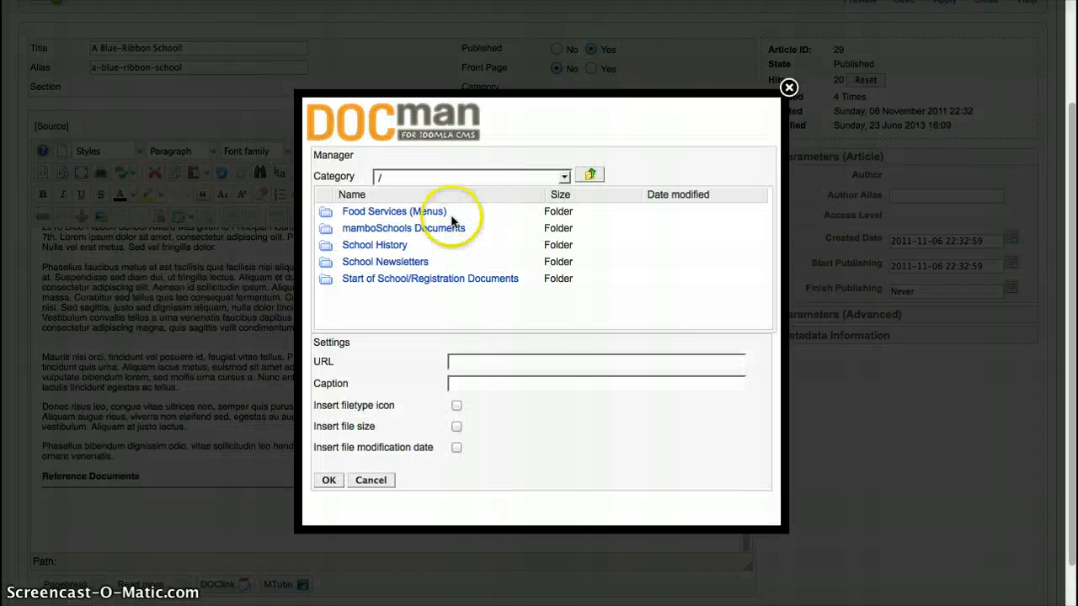
pyautogui.click(410, 261)
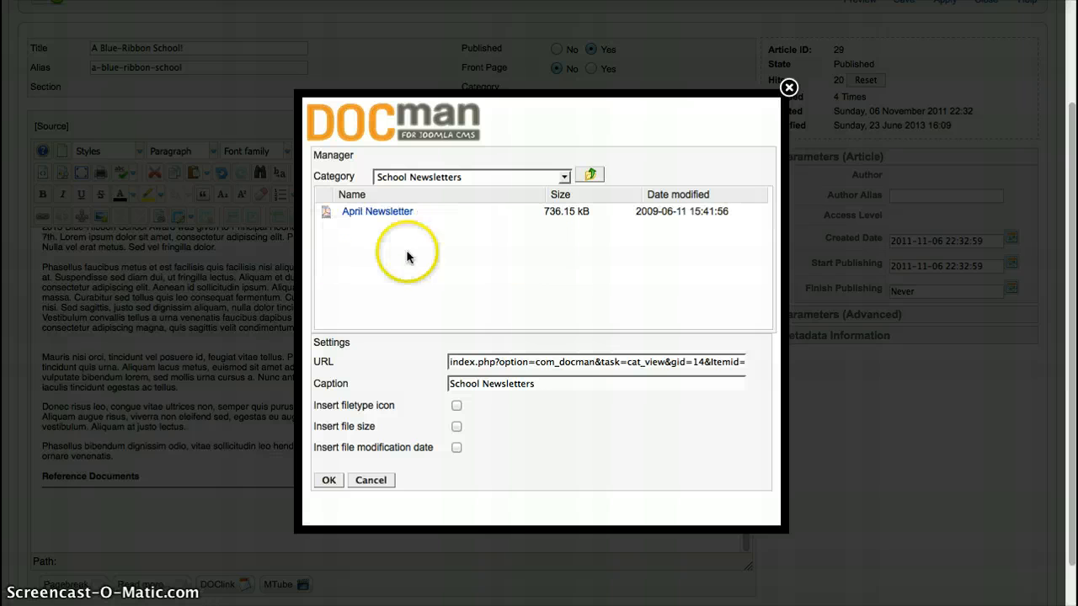
pyautogui.click(396, 211)
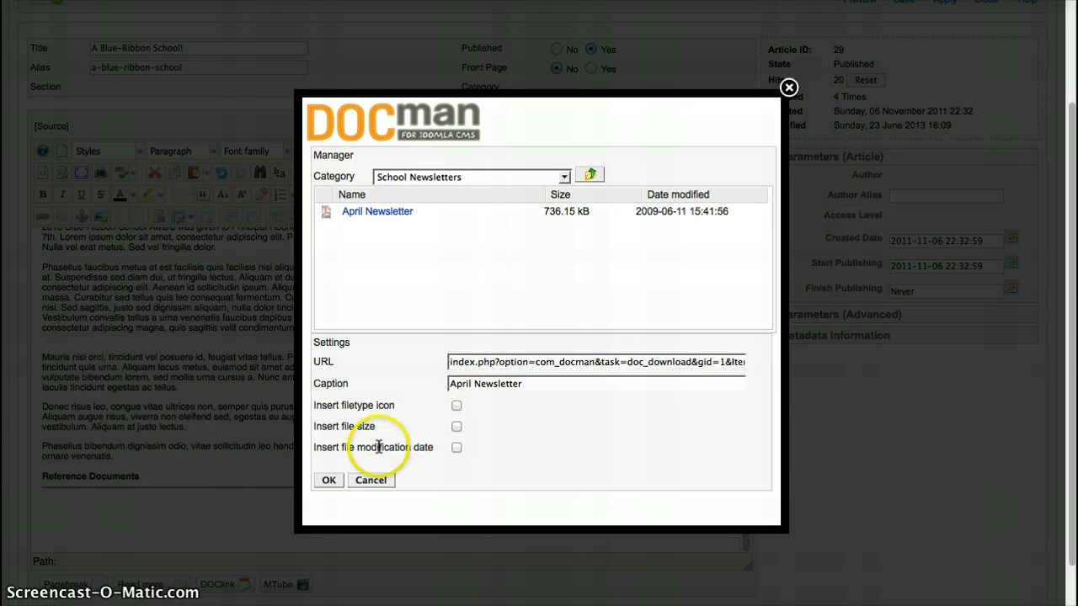
pyautogui.click(328, 480)
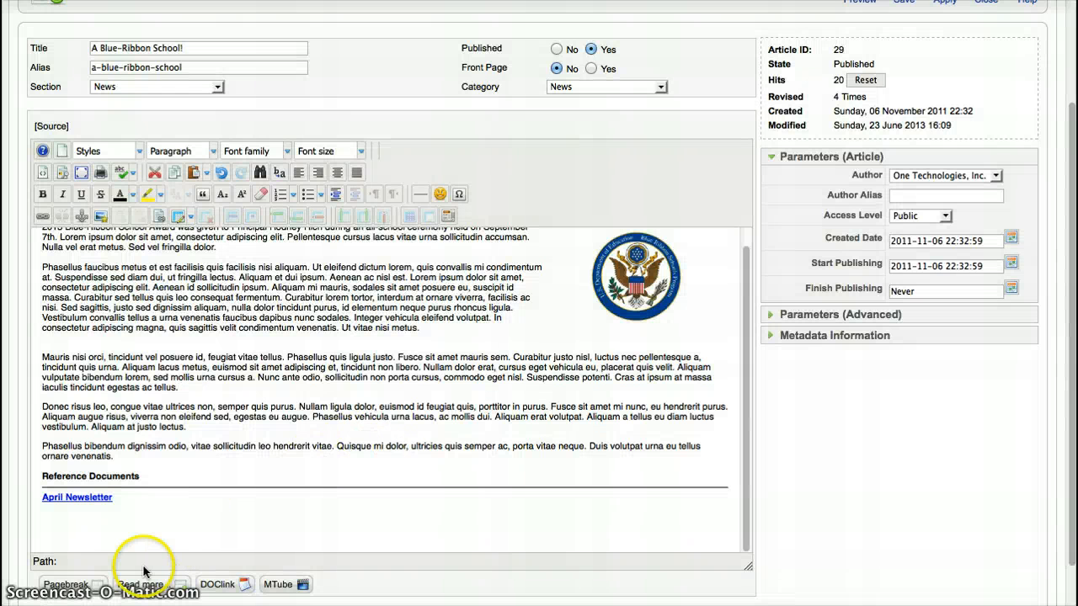
# Add a link to the School History document "My Weekly Reader - April 1964" on a new line below the April Newsletter link
pyautogui.click(131, 496)
pyautogui.press('Return')
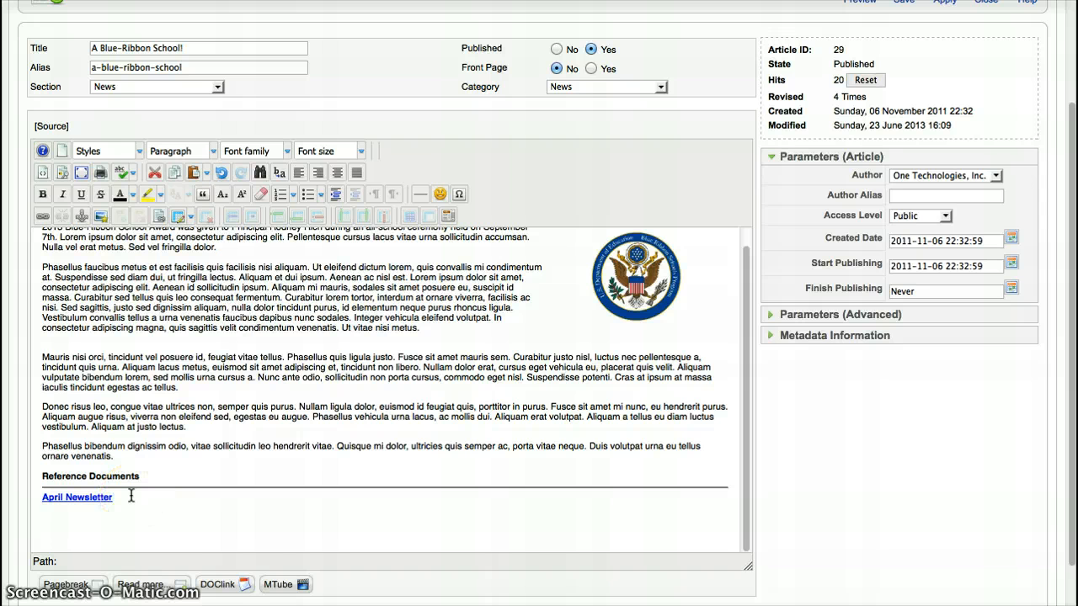
pyautogui.click(221, 584)
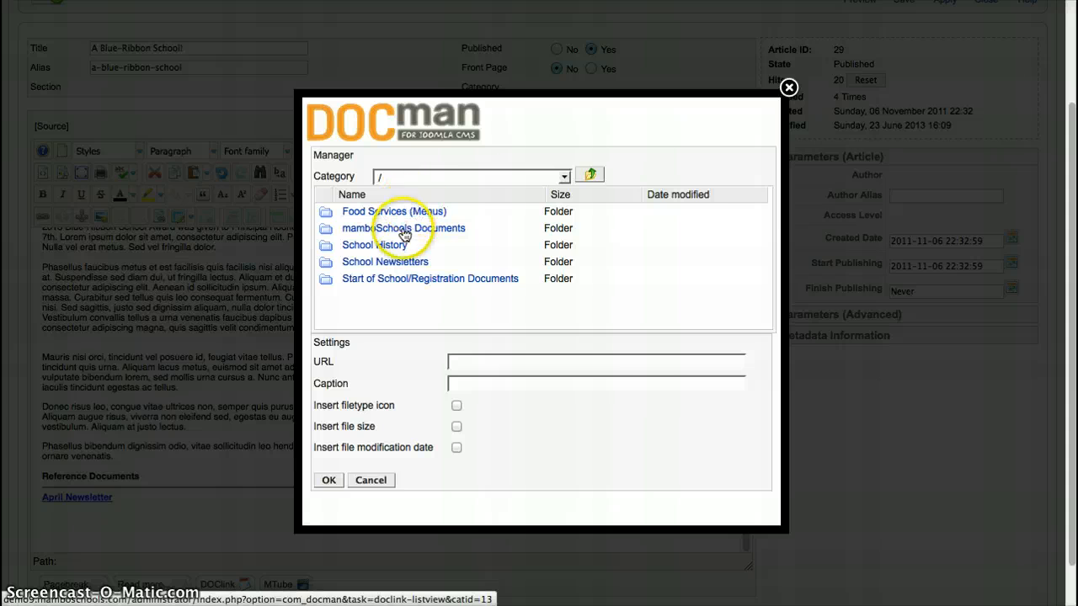
pyautogui.click(398, 244)
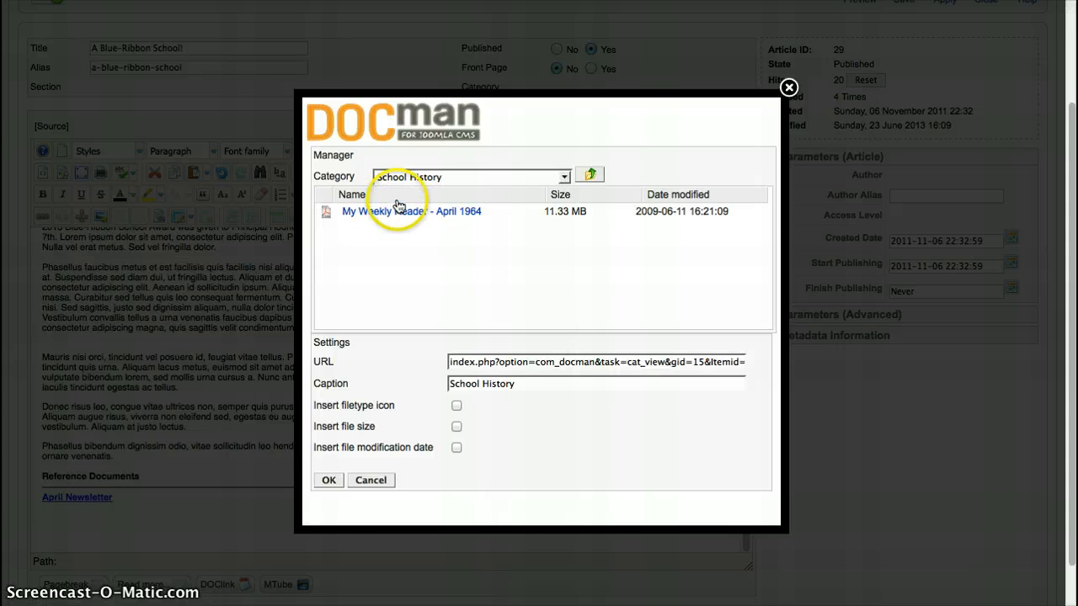
pyautogui.click(398, 217)
pyautogui.click(327, 480)
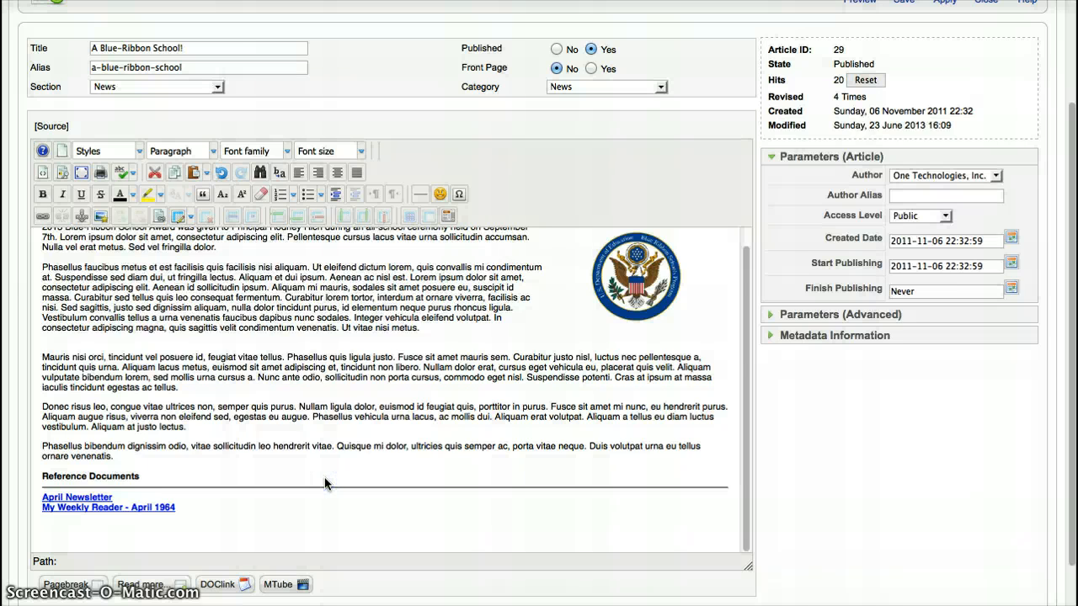
# Apply the changes to the article while keeping it open for editing
pyautogui.scroll(1, 304, 413)
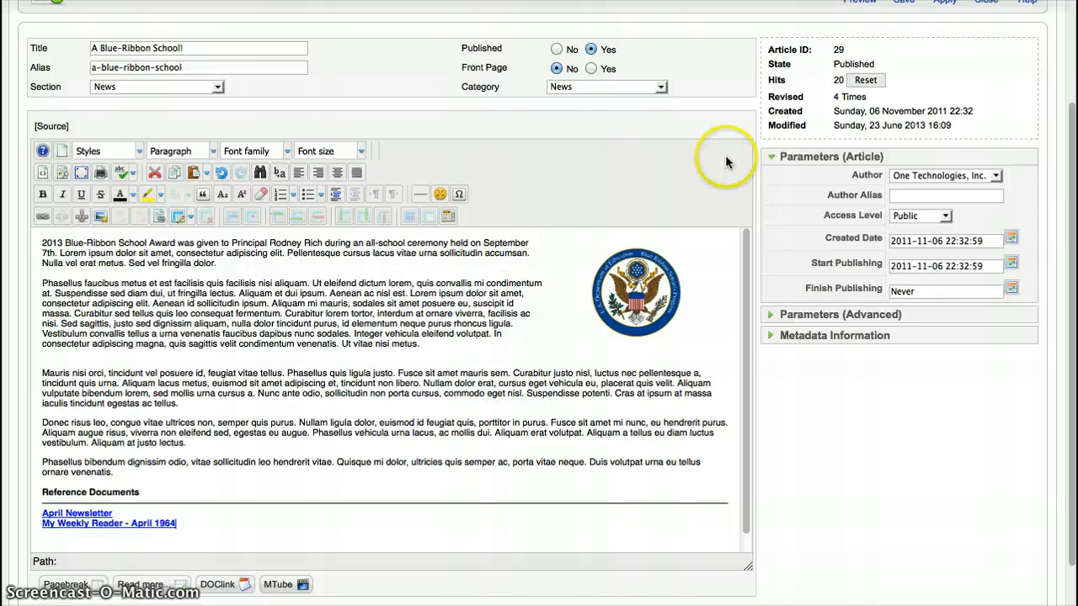
pyautogui.scroll(3, 721, 156)
pyautogui.click(945, 105)
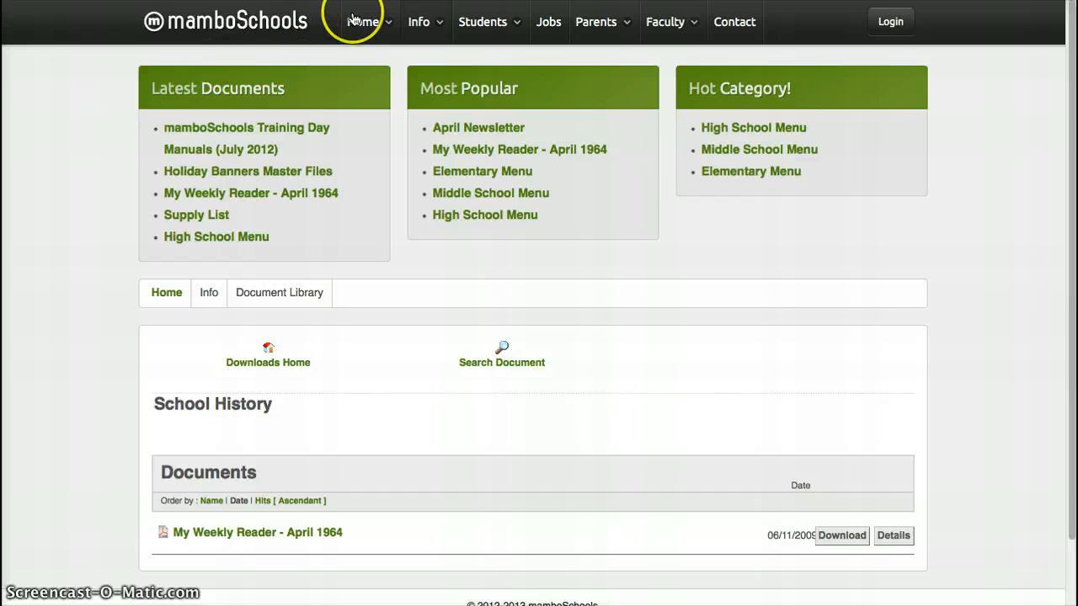
# Switch to the public website, open the Blue Ribbon Awarded! article and review its reference document links
pyautogui.moveTo(421, 26)
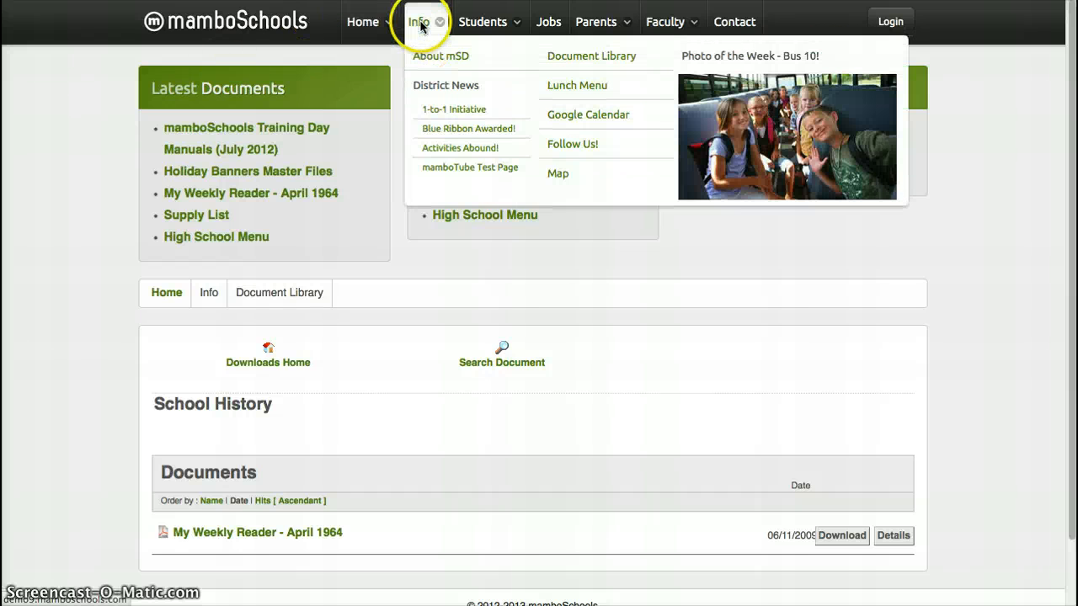
pyautogui.click(463, 132)
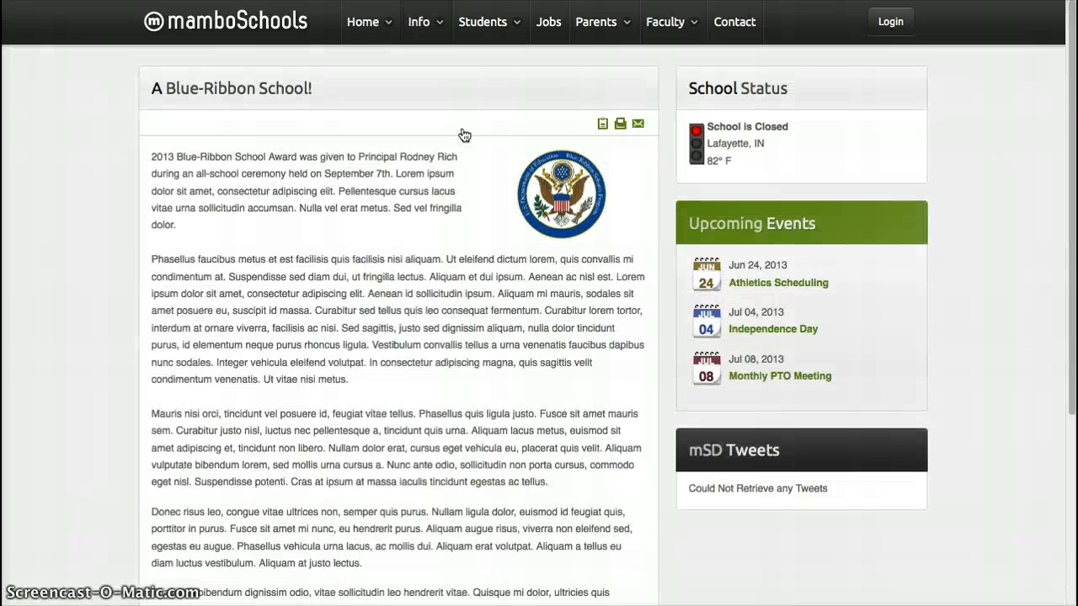
pyautogui.click(414, 279)
pyautogui.scroll(-5, 414, 279)
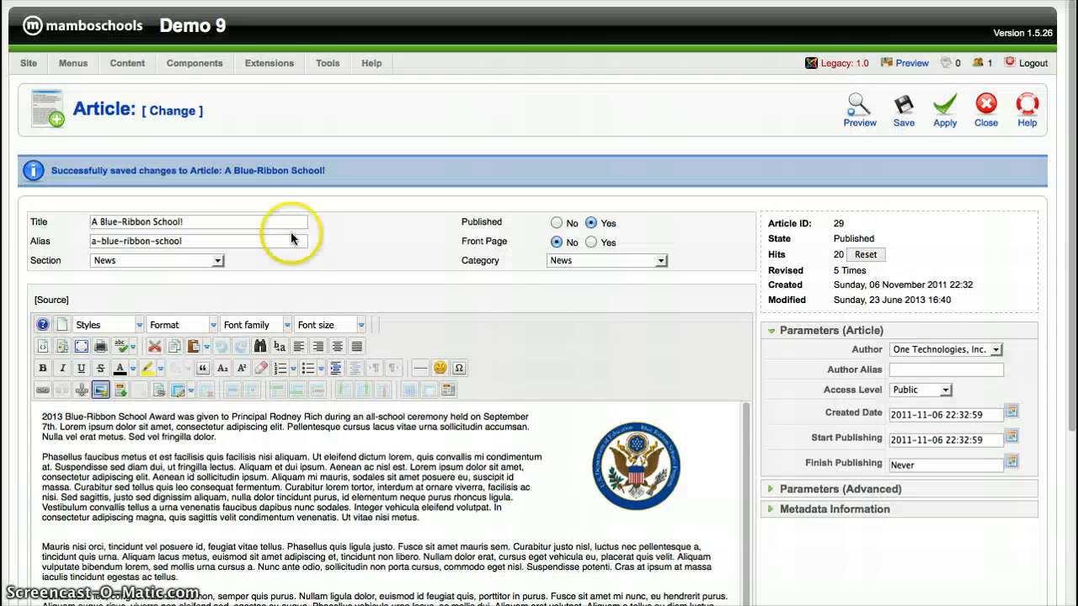
# Back in the article editor, delete the "Reference Documents" heading, its horizontal rule and both document links
pyautogui.scroll(-1, 275, 442)
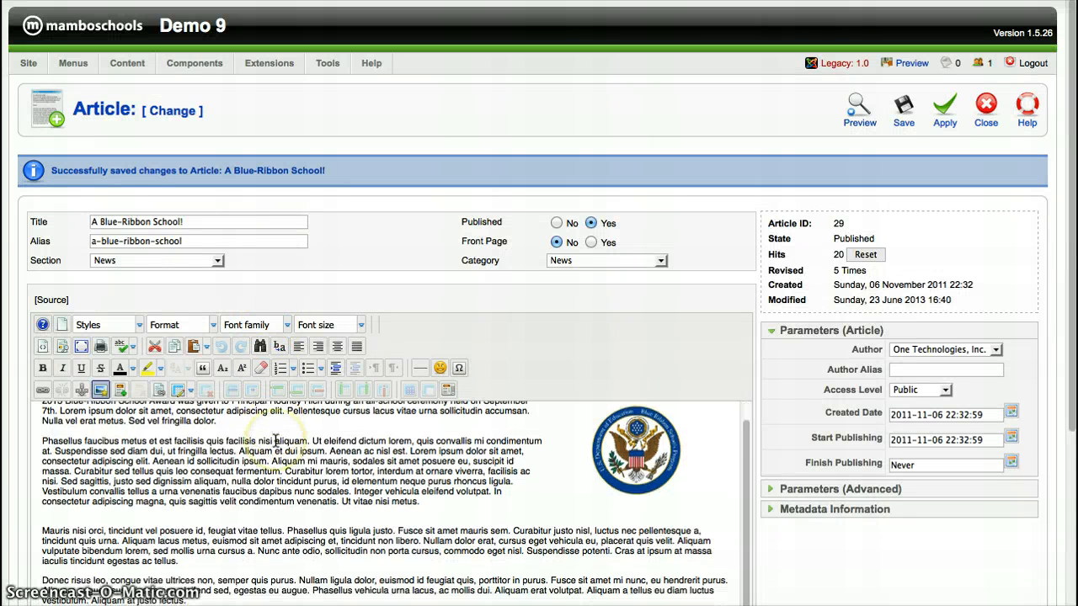
pyautogui.rightClick(489, 441)
pyautogui.scroll(-3, 488, 441)
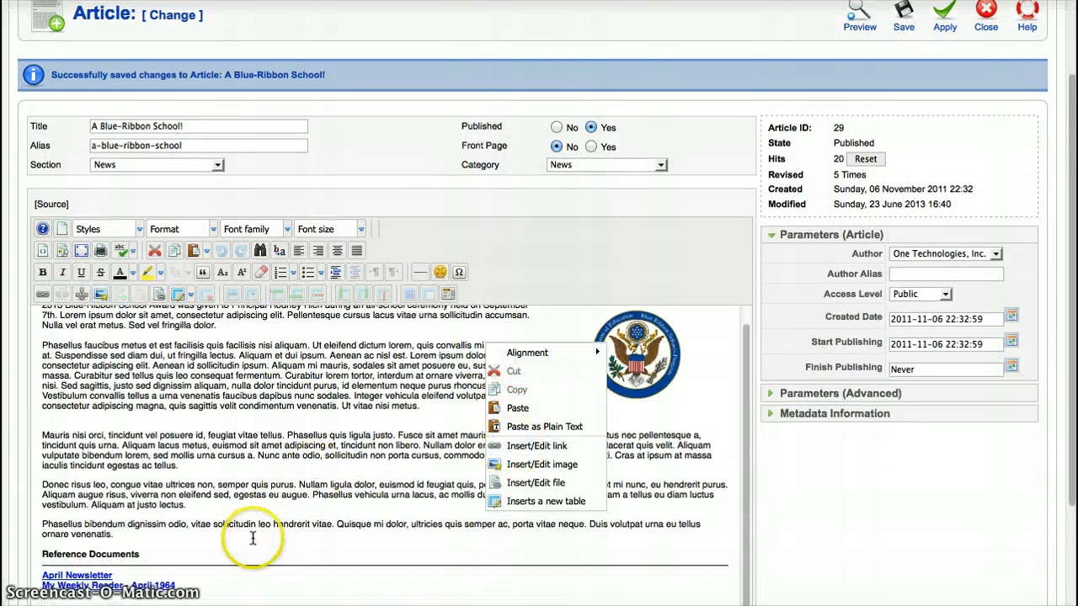
pyautogui.moveTo(38, 551); pyautogui.dragTo(184, 581)
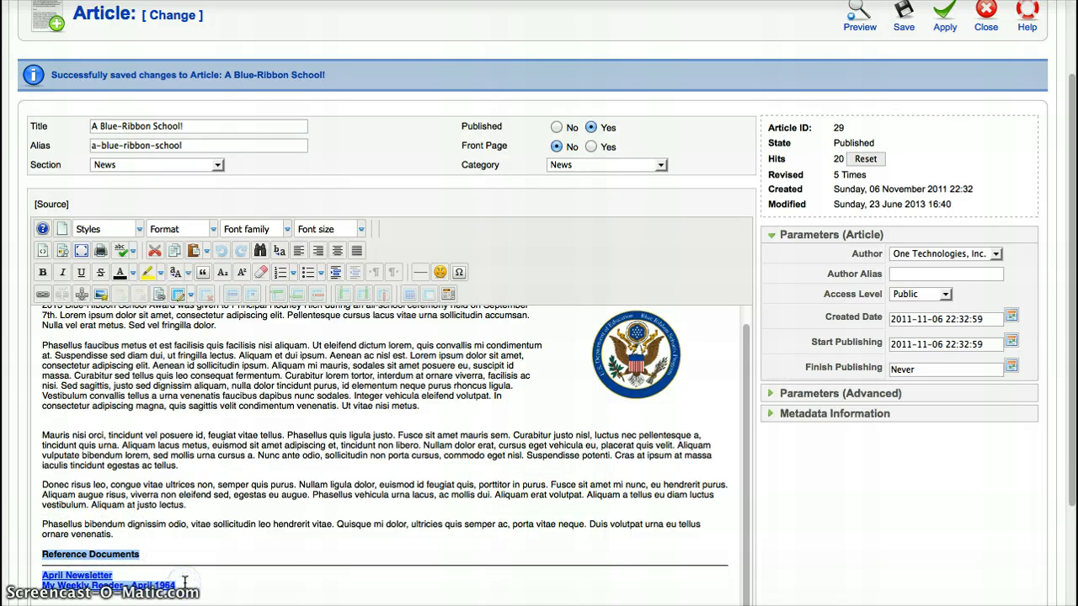
pyautogui.press('Delete')
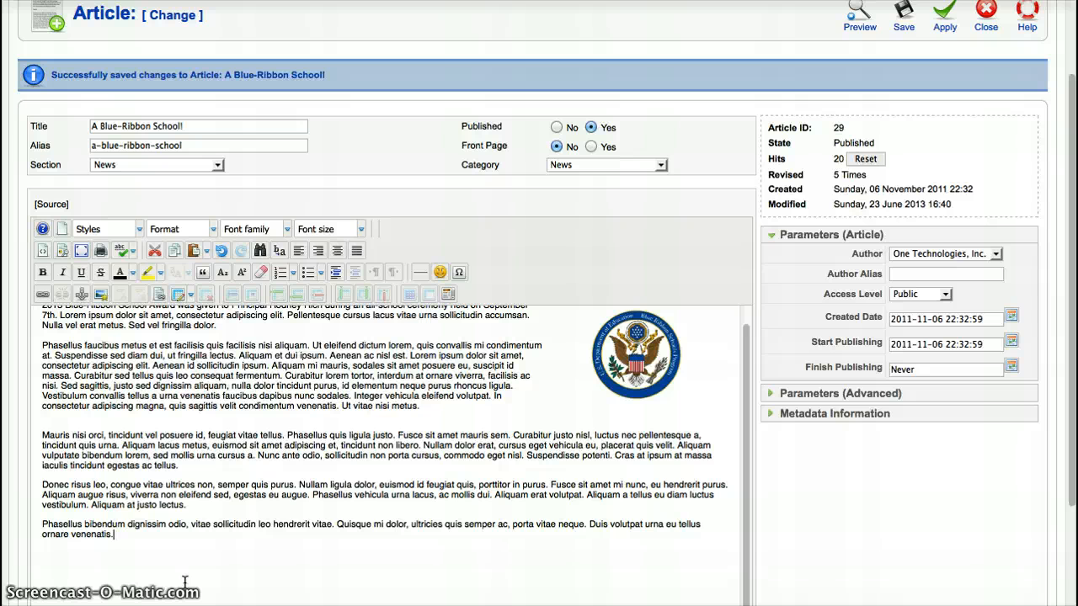
# Add the sentence "Click here to download our current newsletter." at the end of the article's first paragraph
pyautogui.scroll(1, 235, 358)
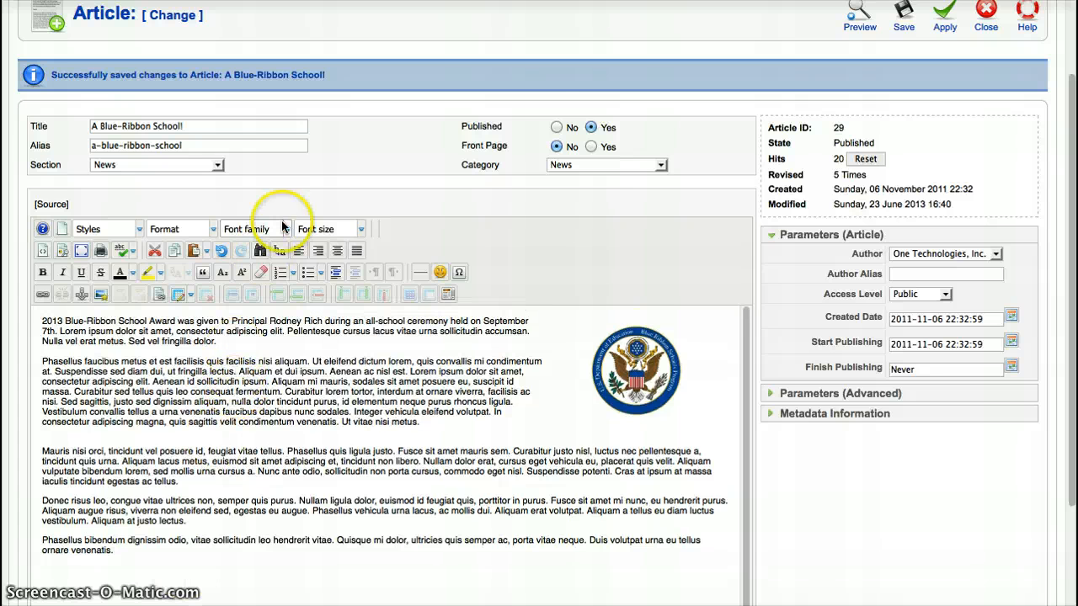
pyautogui.click(224, 341)
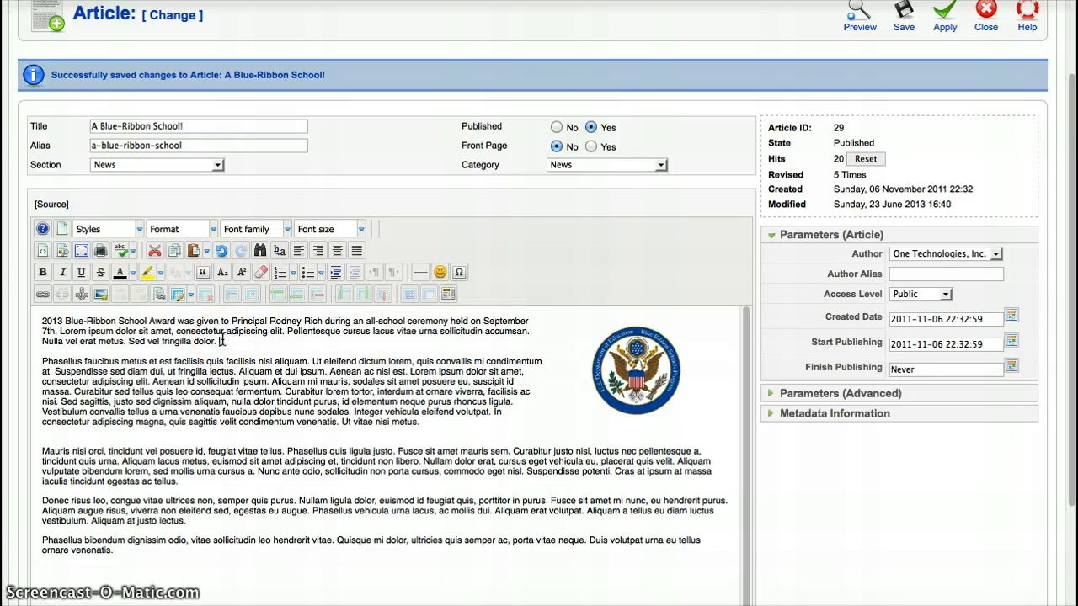
pyautogui.write('Click here to download our cu')
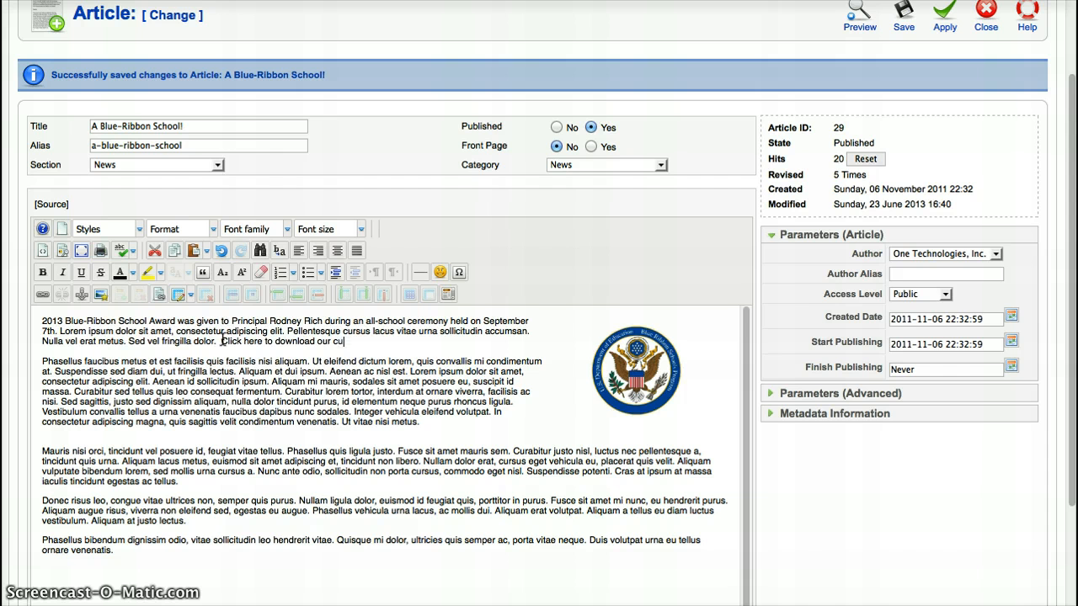
pyautogui.write('rrent newsletter.')
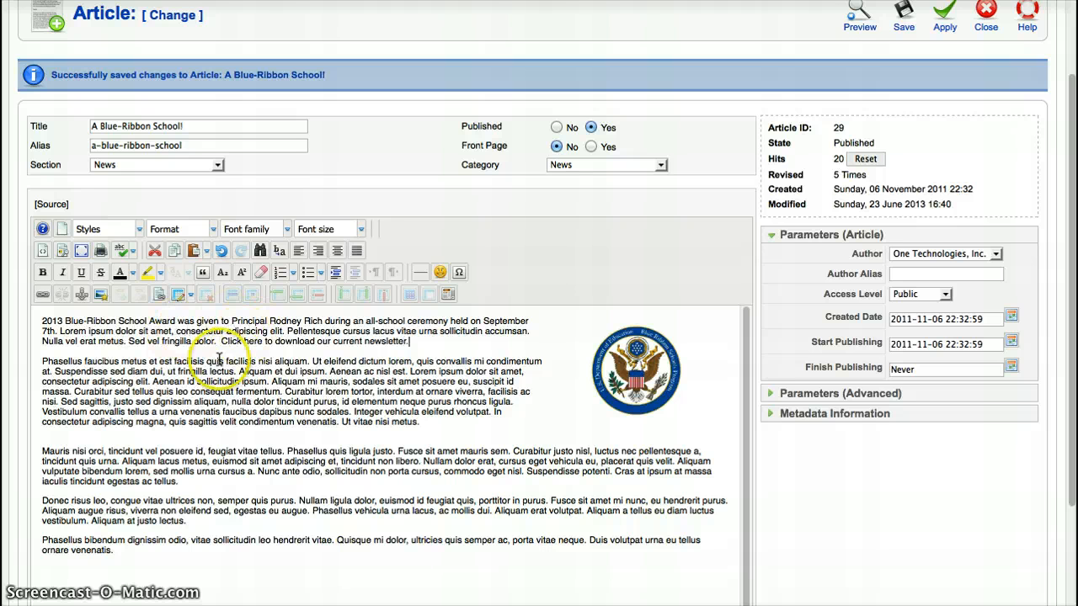
# Try to link the newsletter download sentence to the April Newsletter document from School Newsletters, leaving the caption as April Newsletter
pyautogui.moveTo(223, 342); pyautogui.dragTo(413, 342)
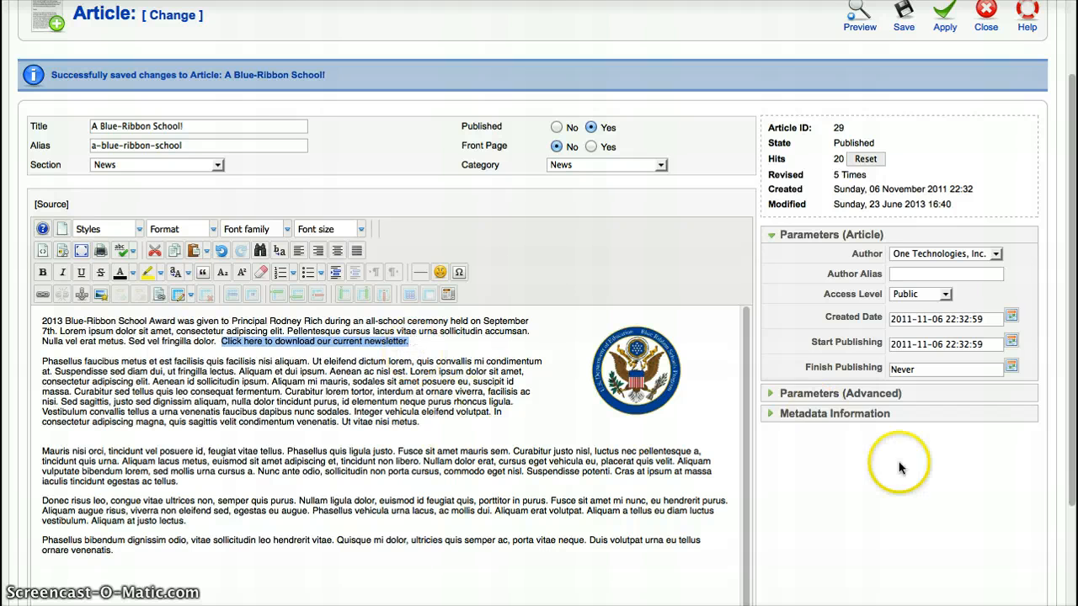
pyautogui.moveTo(1072, 426); pyautogui.dragTo(1072, 481)
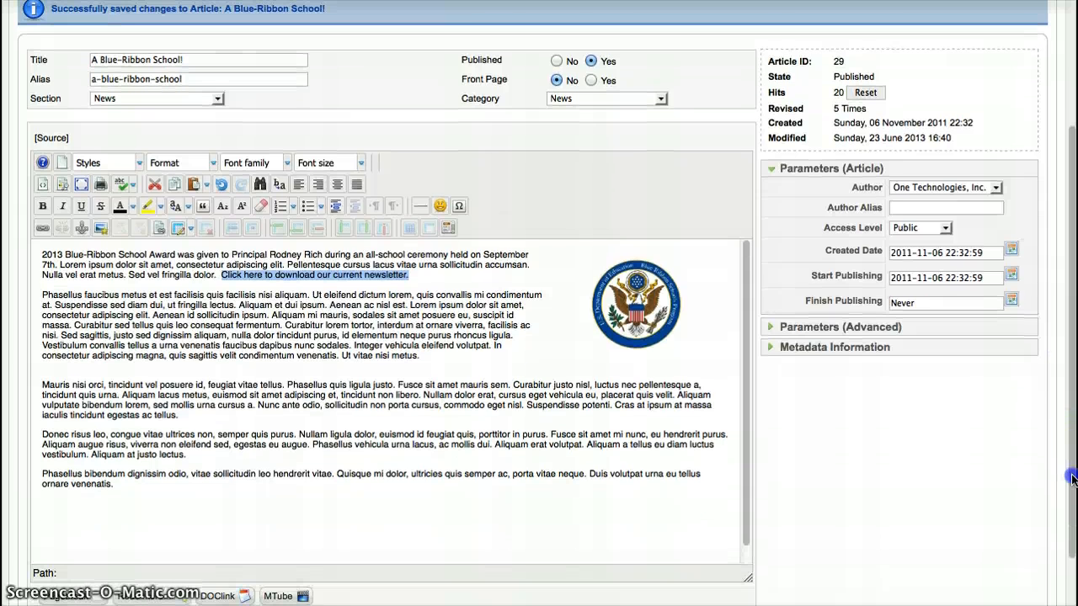
pyautogui.click(220, 597)
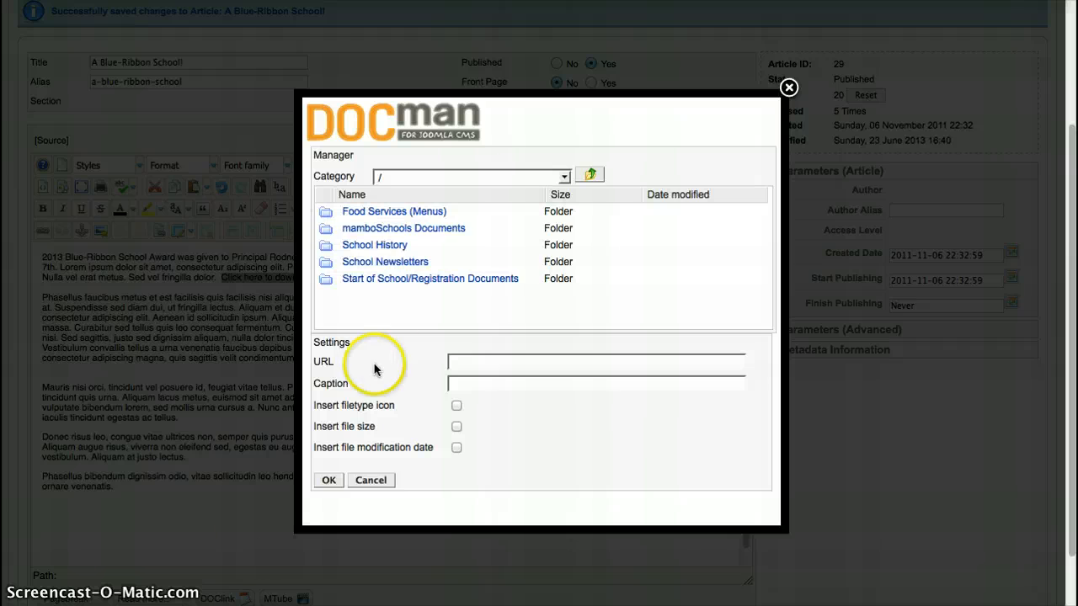
pyautogui.click(390, 263)
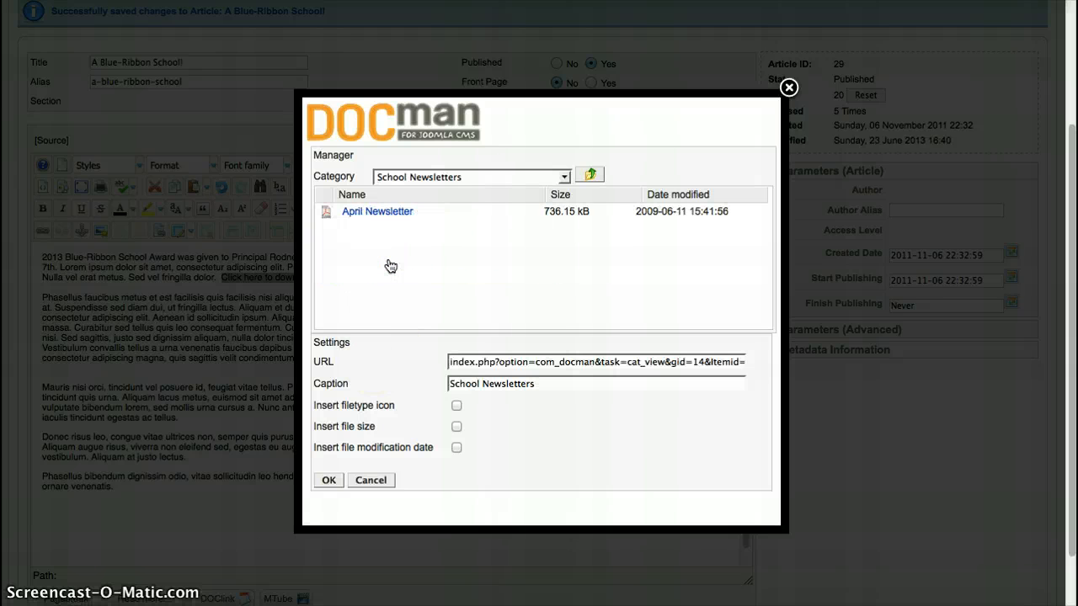
pyautogui.click(391, 217)
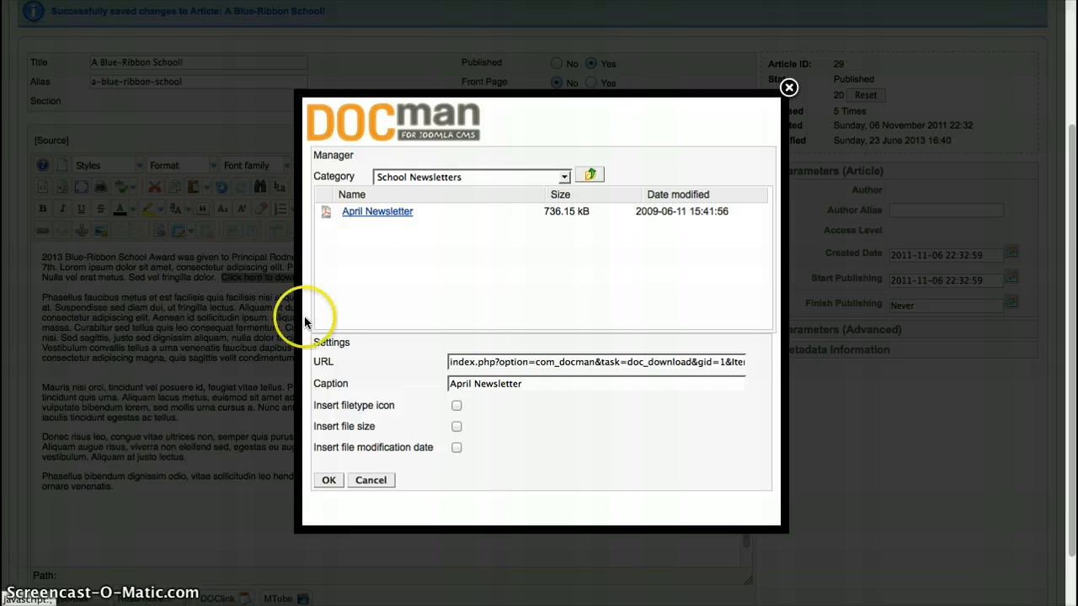
pyautogui.click(478, 389)
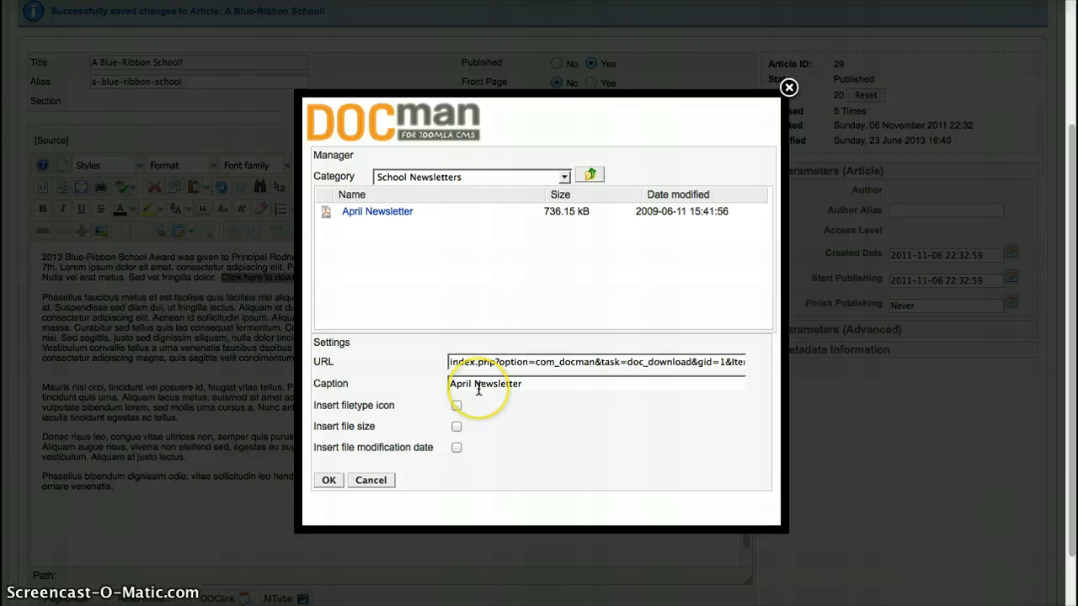
pyautogui.click(329, 481)
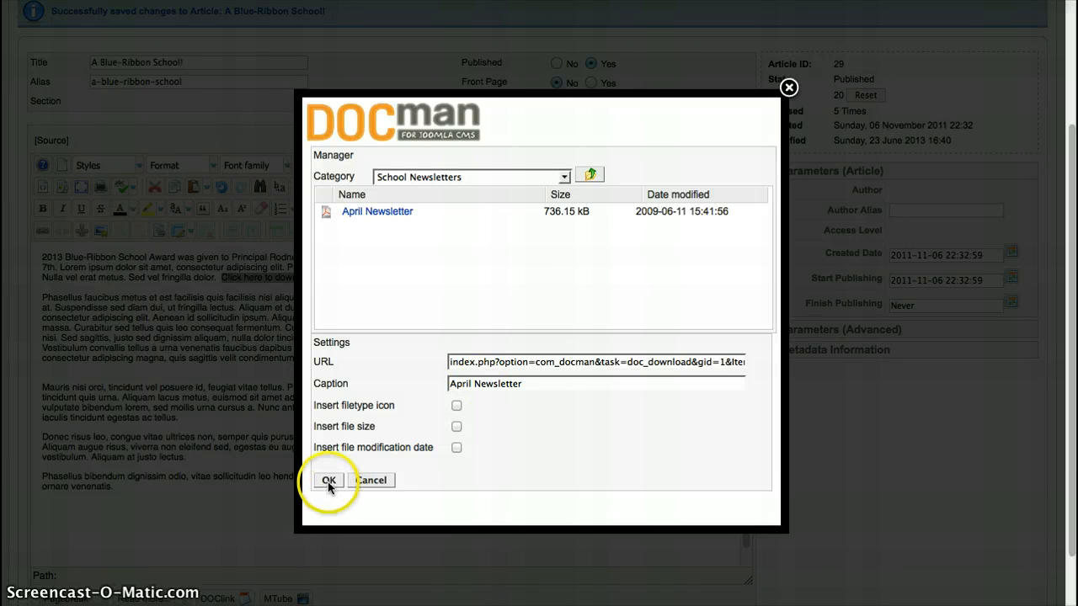
pyautogui.click(329, 482)
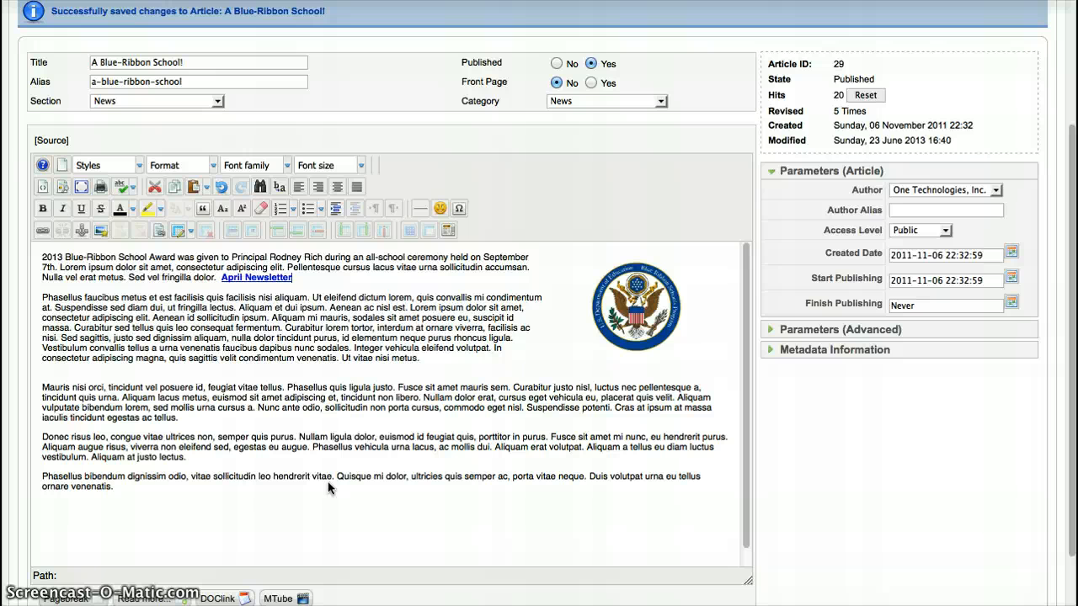
# Replace the April Newsletter link in the first paragraph with the plain sentence "Click here for our current newsletter."
pyautogui.press('BackSpace')
pyautogui.press('BackSpace')
pyautogui.press('BackSpace')
pyautogui.press('BackSpace')
pyautogui.press('BackSpace')
pyautogui.press('BackSpace')
pyautogui.press('BackSpace')
pyautogui.press('BackSpace')
pyautogui.press('BackSpace')
pyautogui.press('BackSpace')
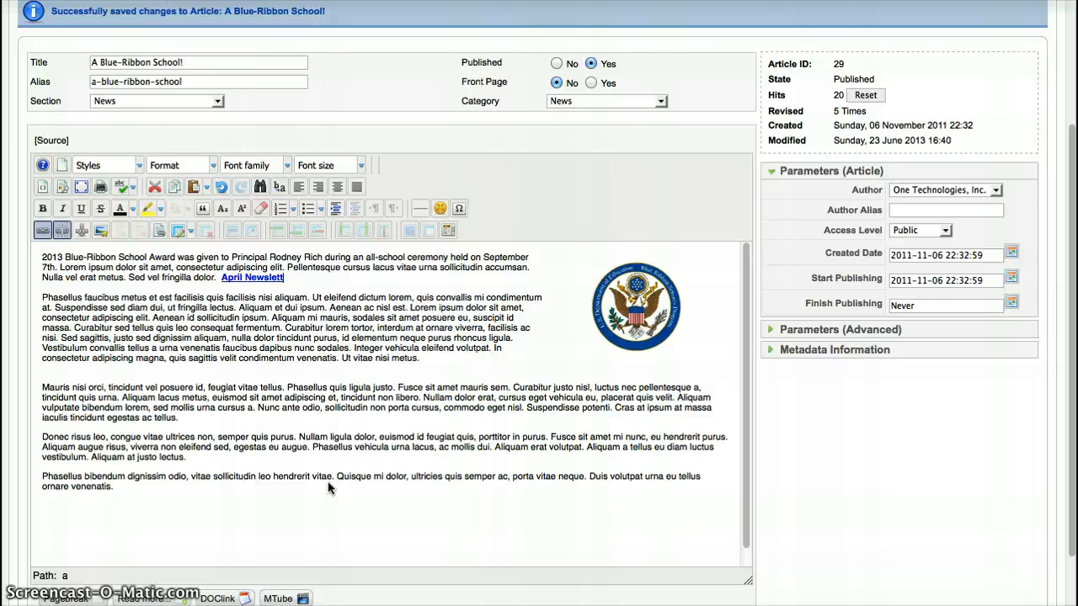
pyautogui.press('BackSpace')
pyautogui.press('BackSpace')
pyautogui.press('BackSpace')
pyautogui.write('Cli')
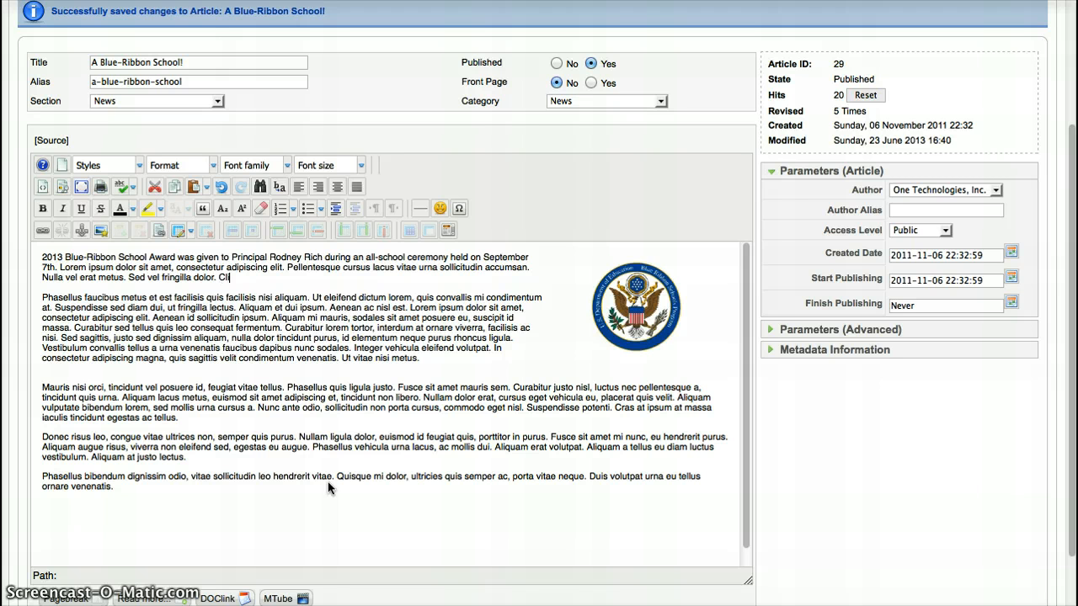
pyautogui.write('ck here for our current new')
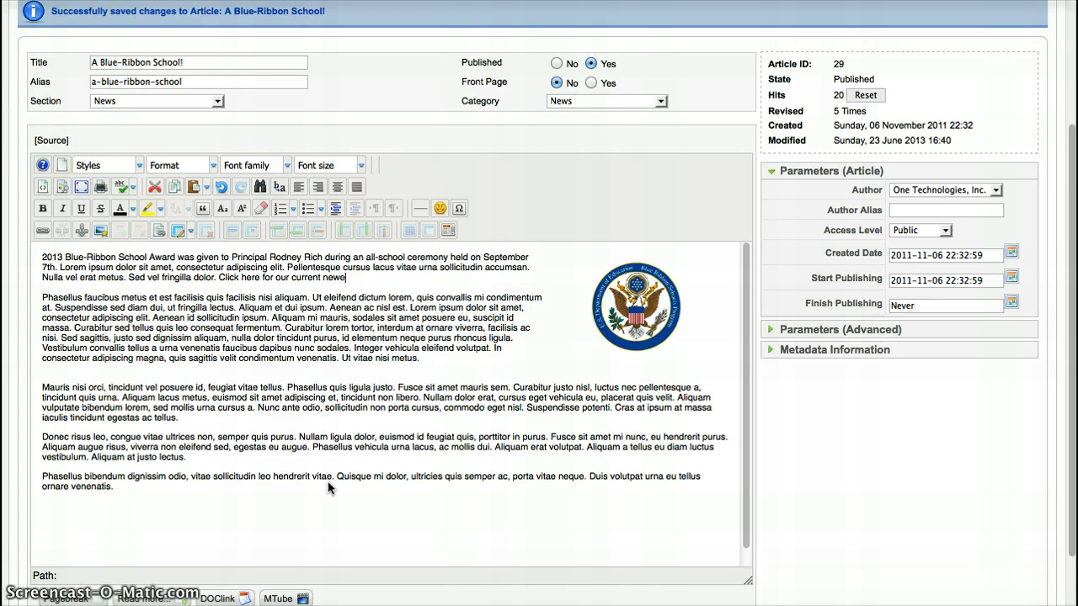
pyautogui.write('sletter.')
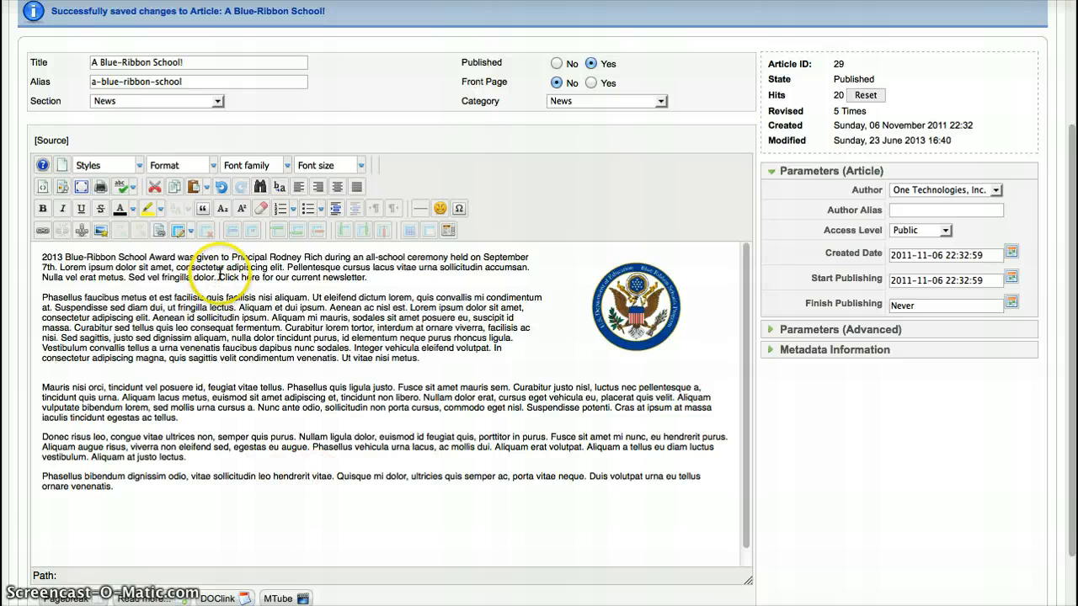
# Replace the first paragraph's newsletter sentence with a DOCman link to April Newsletter from School Newsletters, captioned "Click here for our current newsletter."
pyautogui.moveTo(219, 277); pyautogui.dragTo(369, 278)
pyautogui.press('super+c')
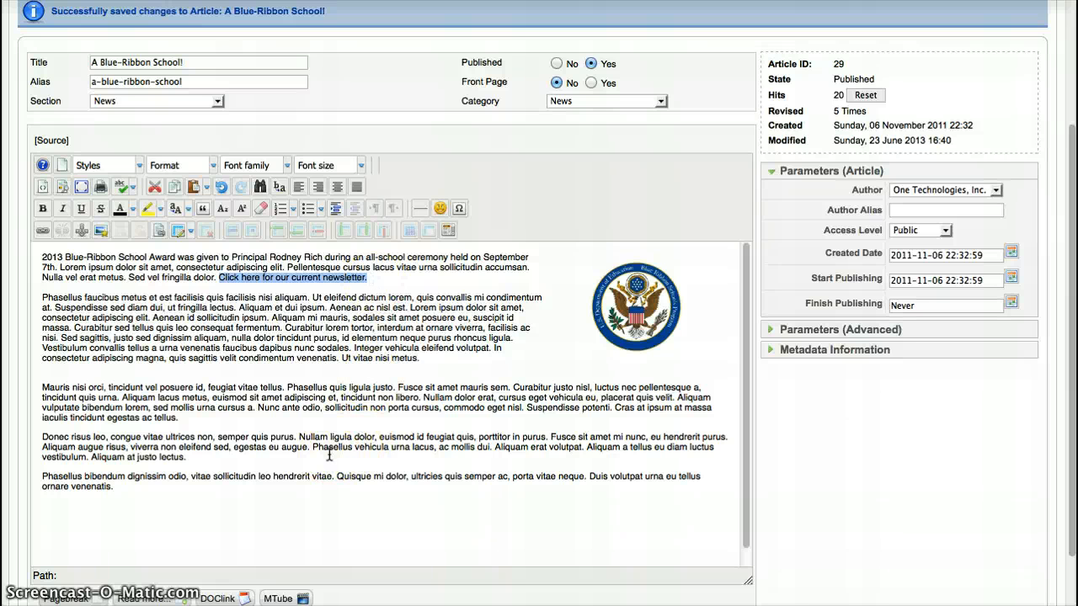
pyautogui.click(229, 599)
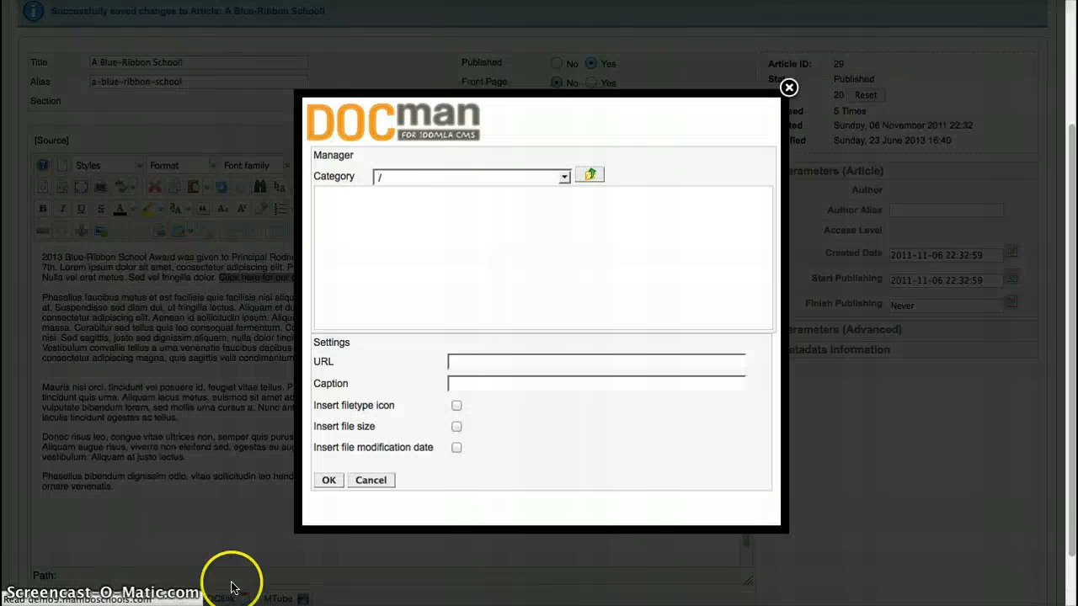
pyautogui.click(405, 262)
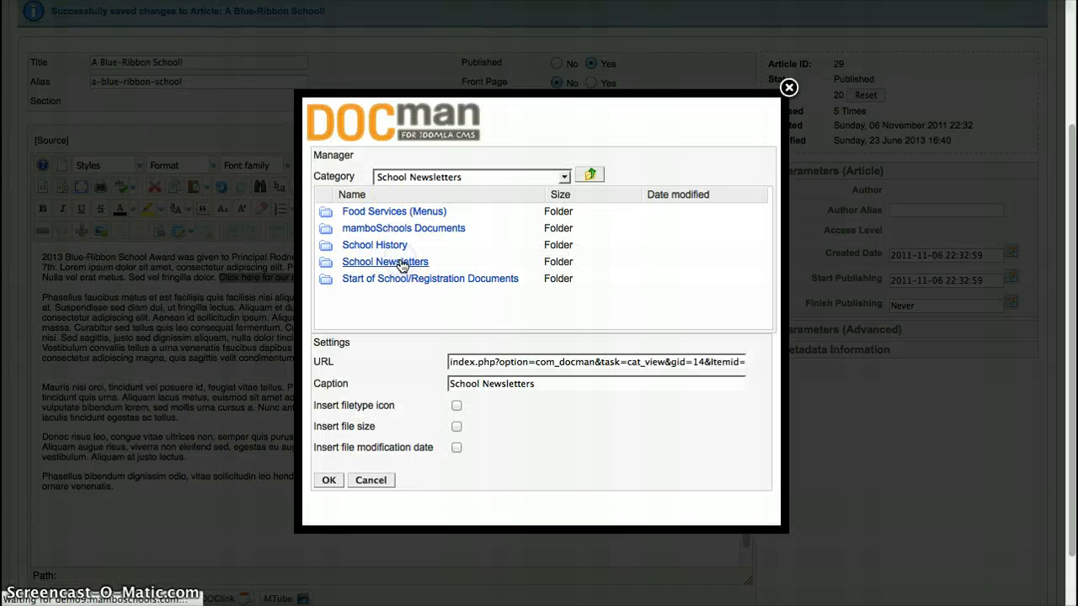
pyautogui.click(396, 212)
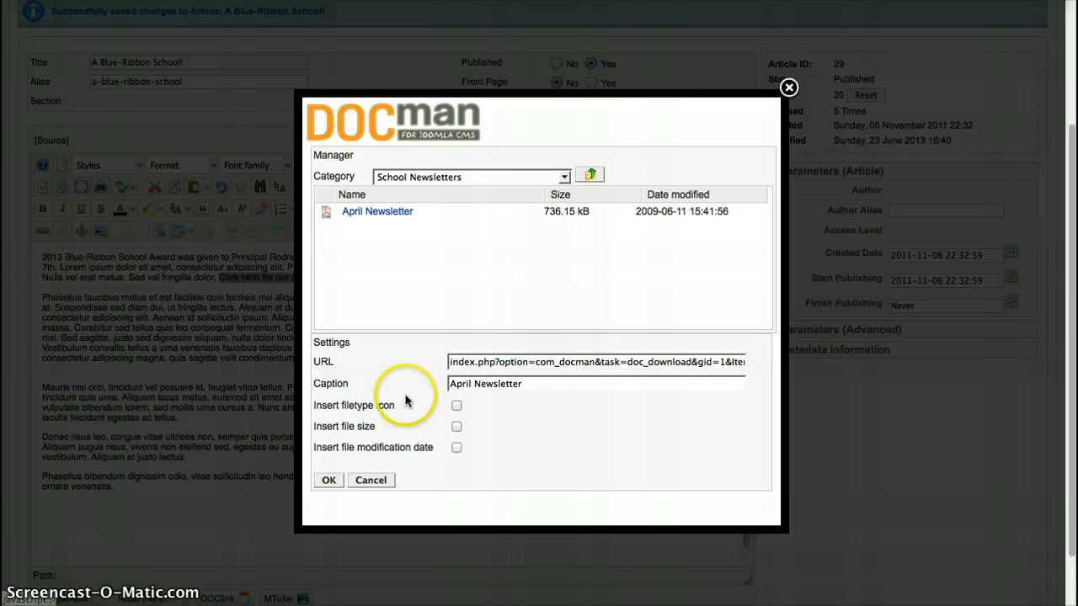
pyautogui.moveTo(530, 383); pyautogui.dragTo(445, 384)
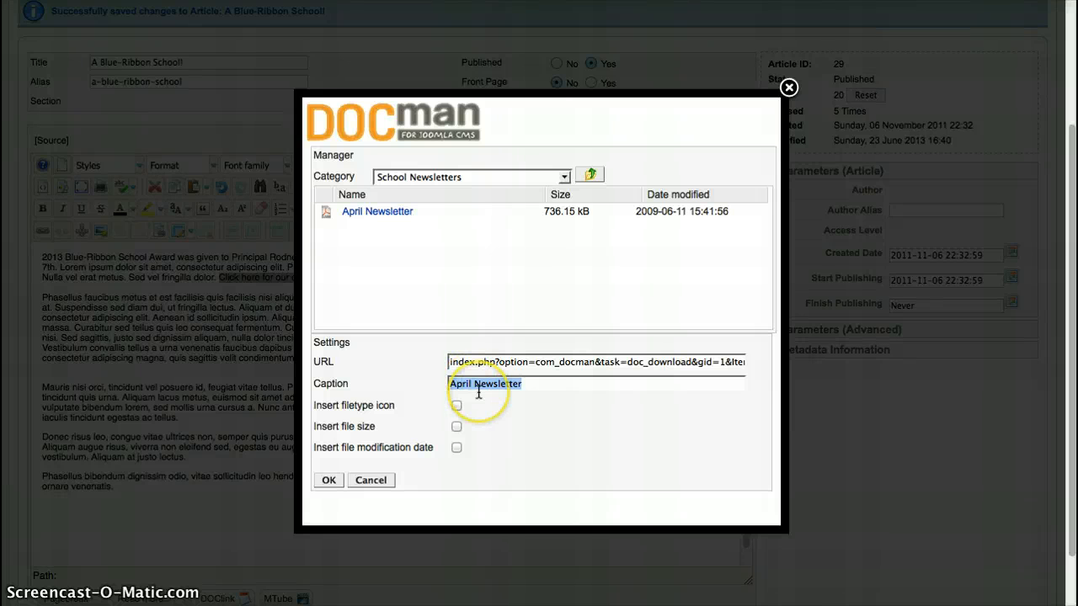
pyautogui.press('super+v')
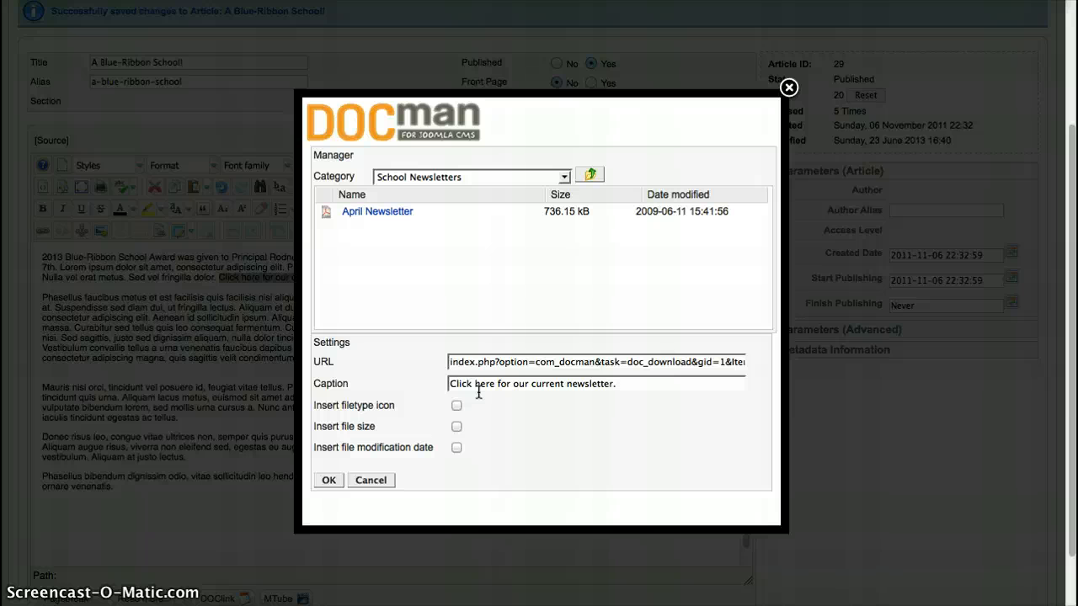
pyautogui.click(327, 481)
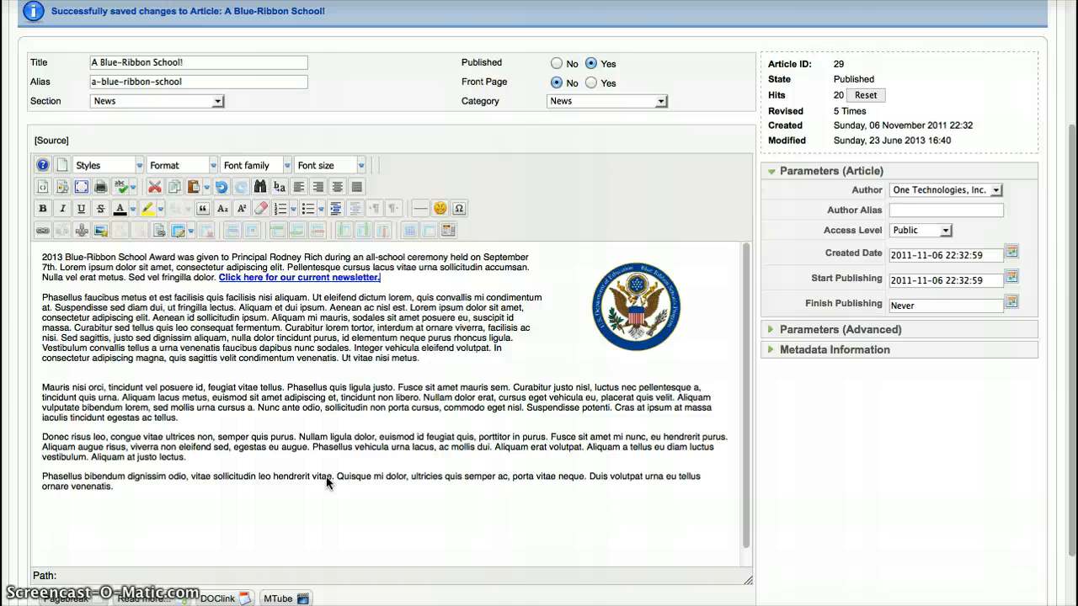
pyautogui.click(293, 471)
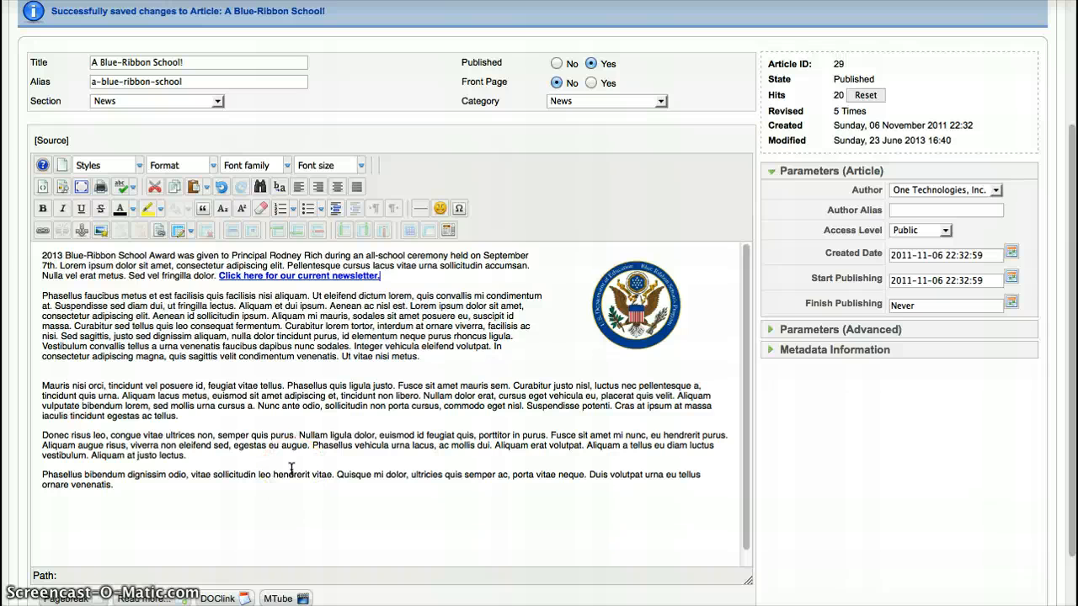
pyautogui.scroll(-1, 291, 469)
pyautogui.click(249, 505)
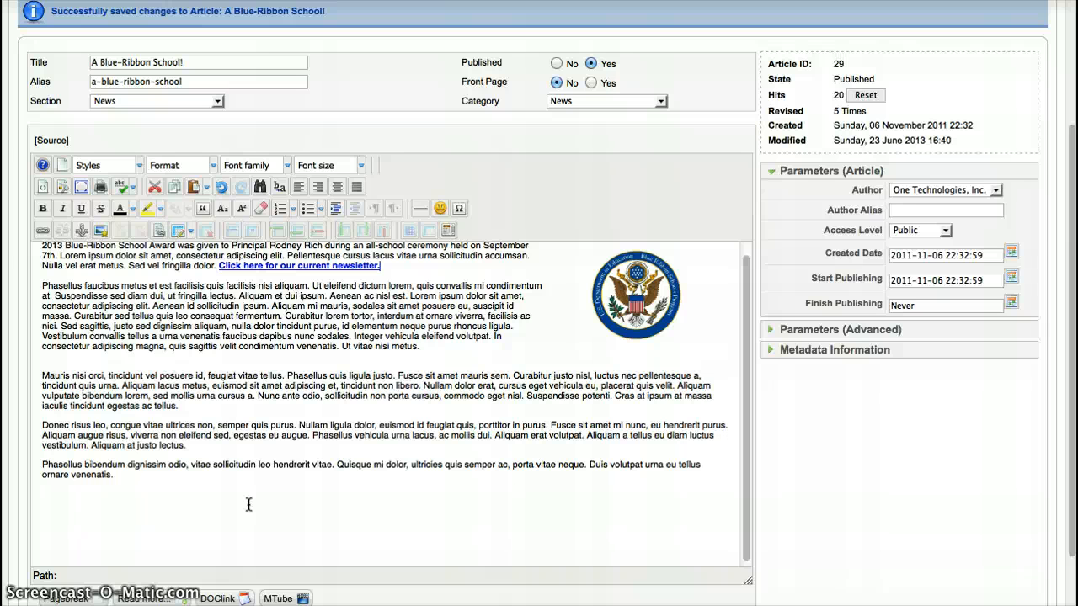
pyautogui.click(305, 437)
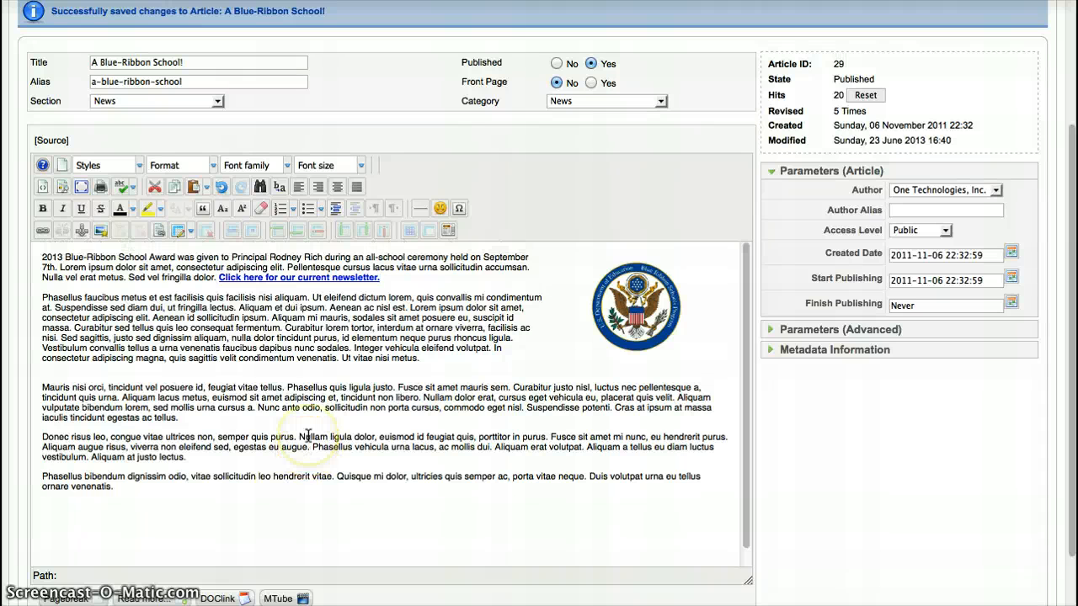
pyautogui.scroll(1, 309, 435)
pyautogui.click(216, 481)
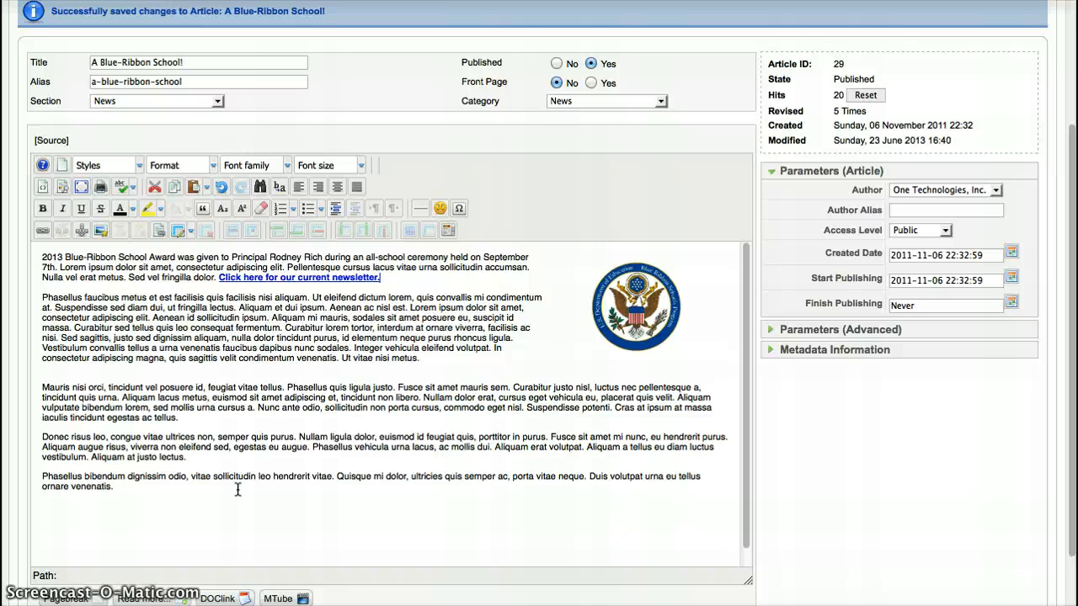
pyautogui.scroll(-1, 238, 493)
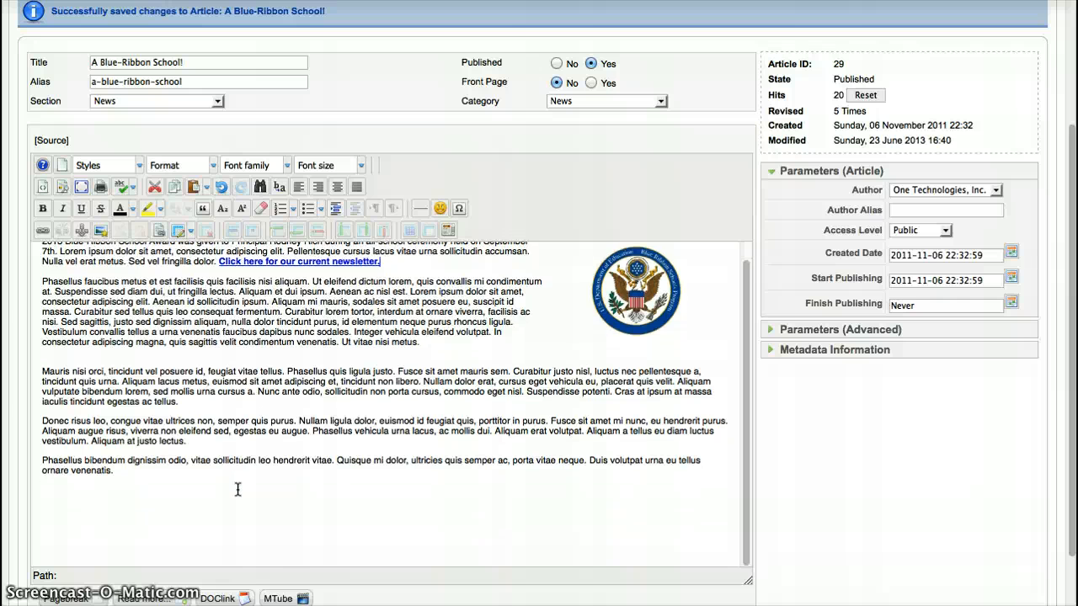